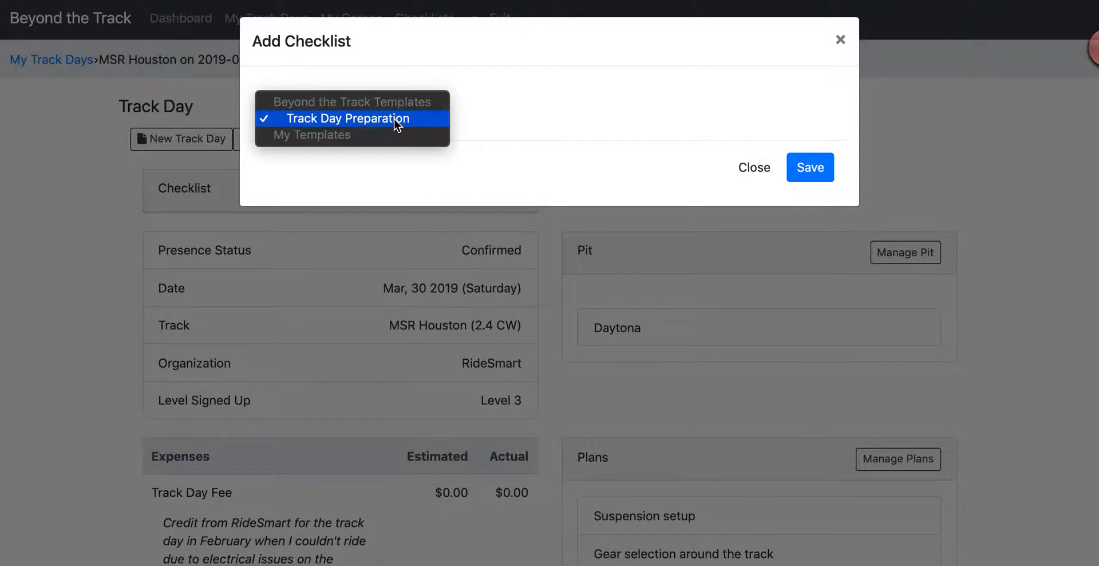
- Add a checklist based on the Track Day Preparation template to the MSR Houston track day of 2019-03-30
{"action": "left_click", "coordinate": [397, 120]}
{"action": "left_click", "coordinate": [798, 164]}
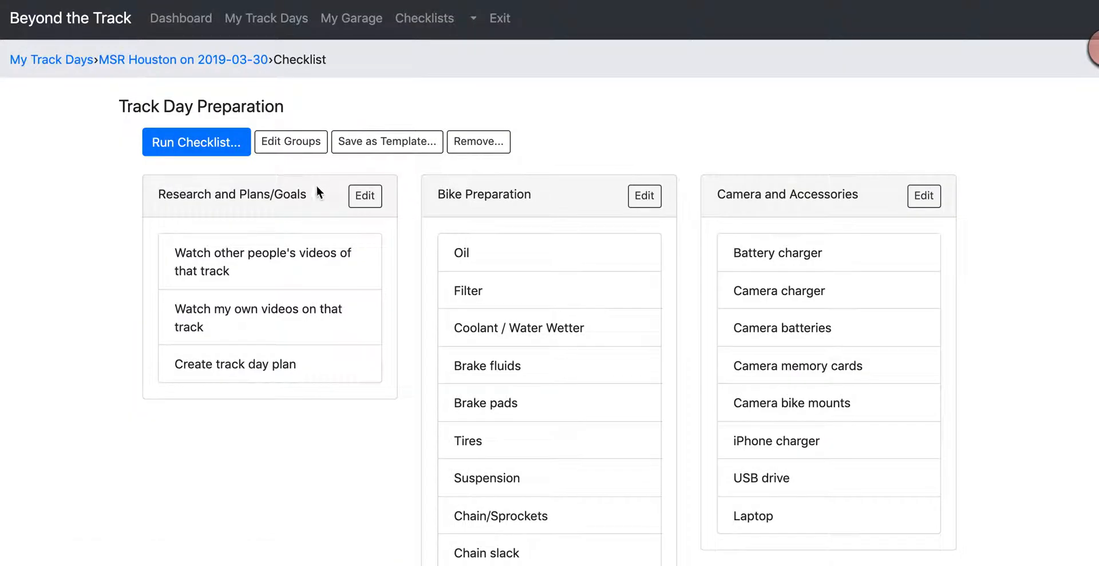
- Examine the checklist's group editing and save-as-template options, closing each without making changes
{"action": "left_click", "coordinate": [292, 143]}
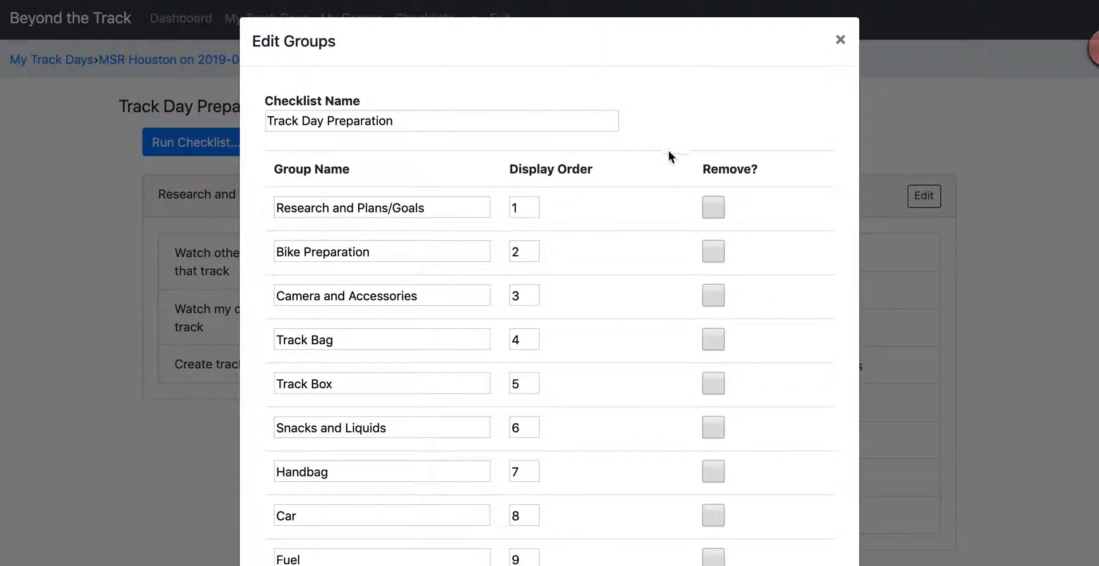
{"action": "left_click", "coordinate": [842, 40]}
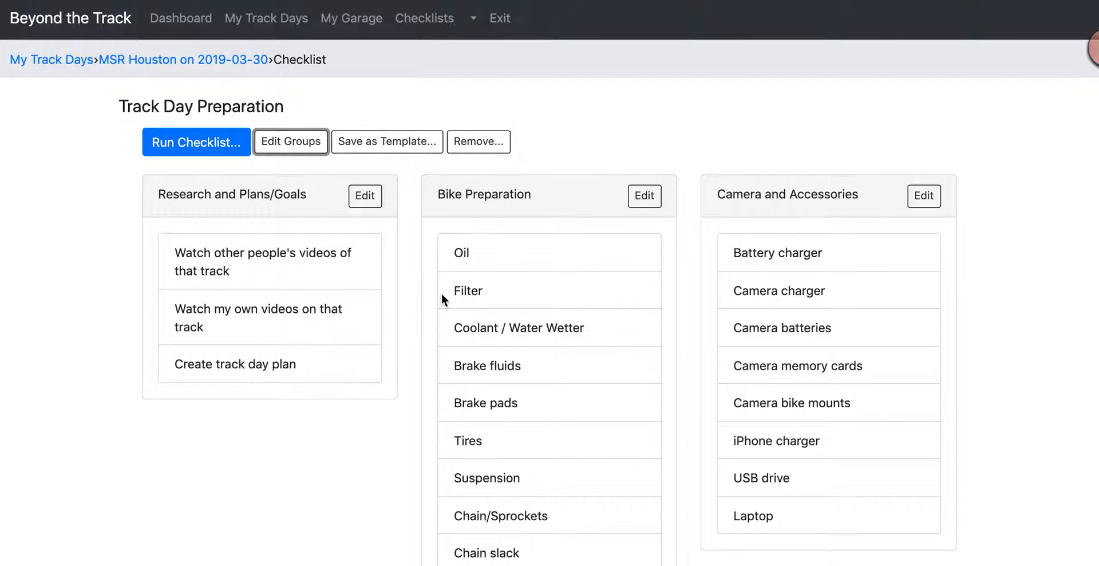
{"action": "left_click", "coordinate": [371, 142]}
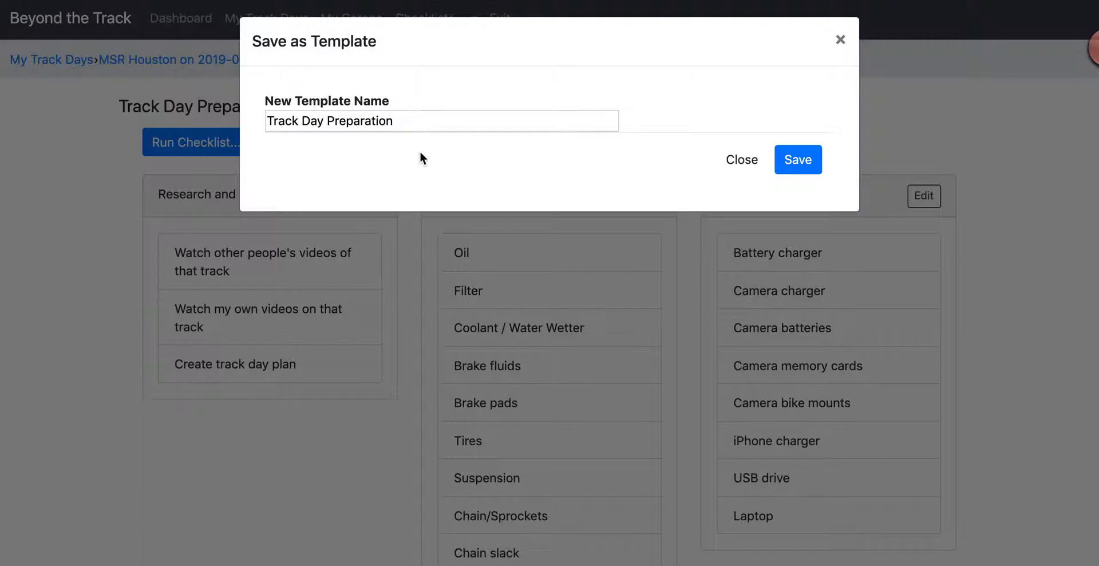
{"action": "left_click", "coordinate": [739, 163]}
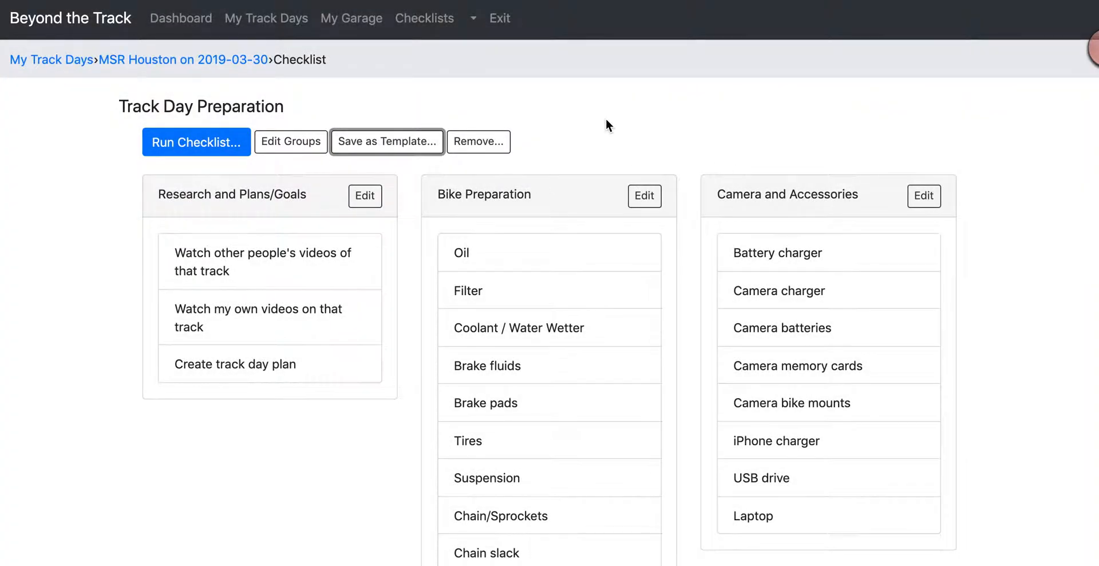
- Review the BTT Track Day Preparation template from the checklists overview and clone it under the name Track Day Preparation
{"action": "left_click", "coordinate": [426, 22]}
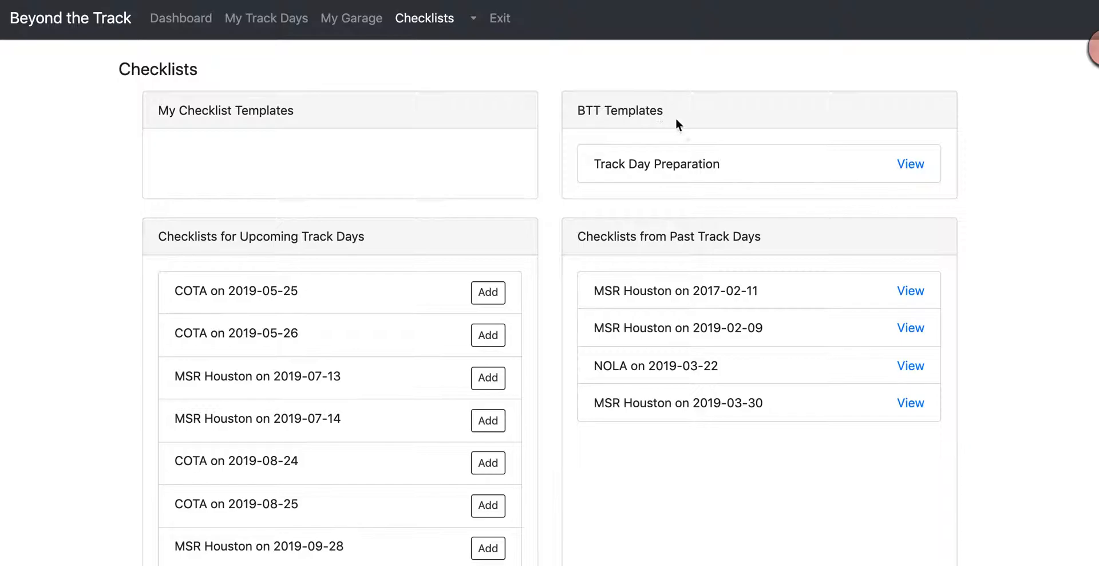
{"action": "left_click", "coordinate": [912, 166]}
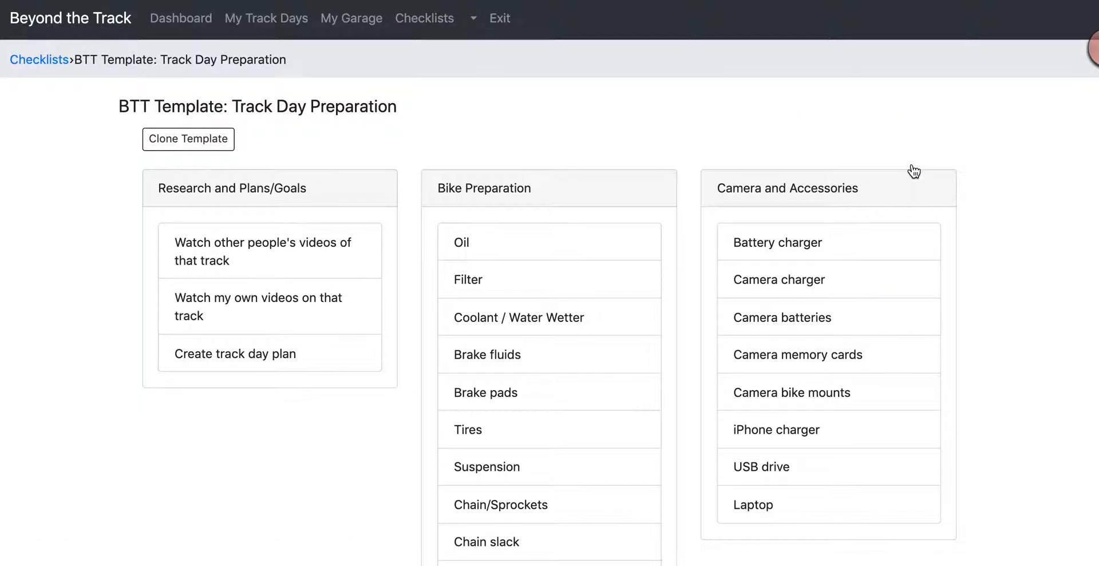
{"action": "scroll", "coordinate": [545, 262], "scroll_direction": "down", "scroll_amount": 9}
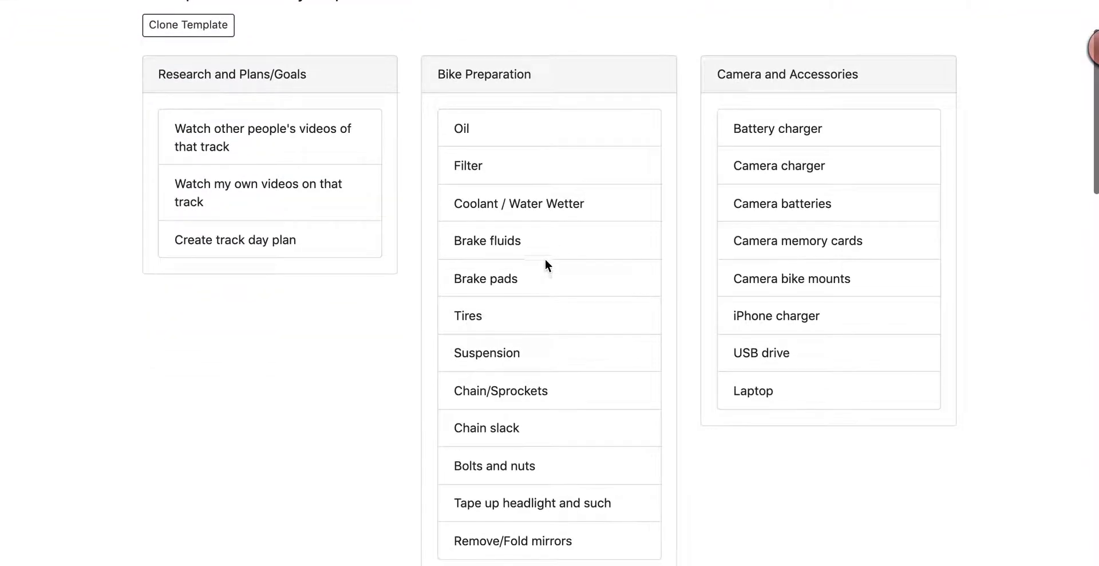
{"action": "scroll", "coordinate": [643, 401], "scroll_direction": "down", "scroll_amount": 10}
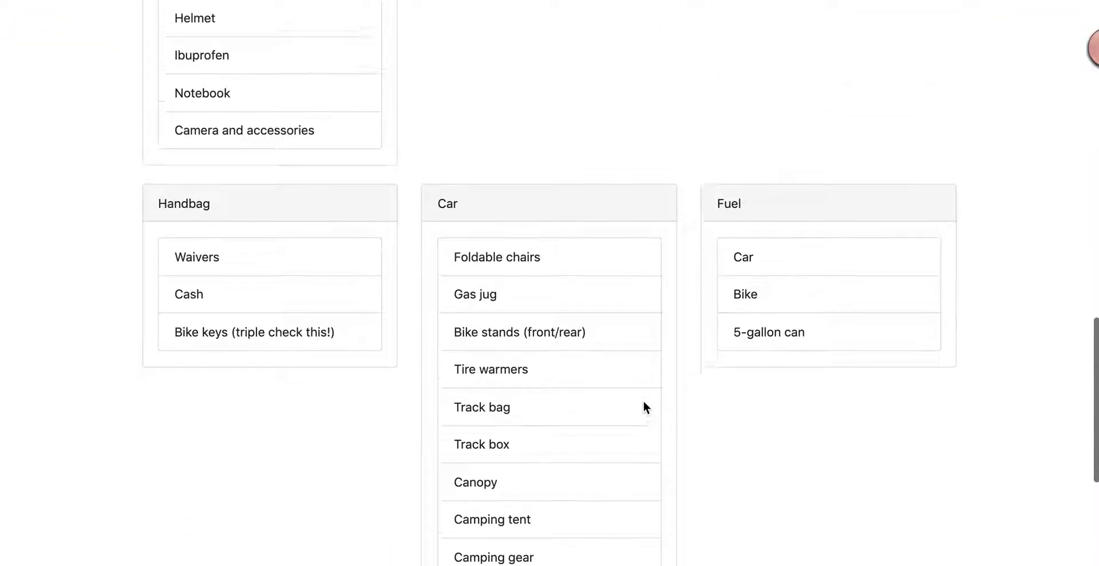
{"action": "scroll", "coordinate": [644, 400], "scroll_direction": "up", "scroll_amount": 19}
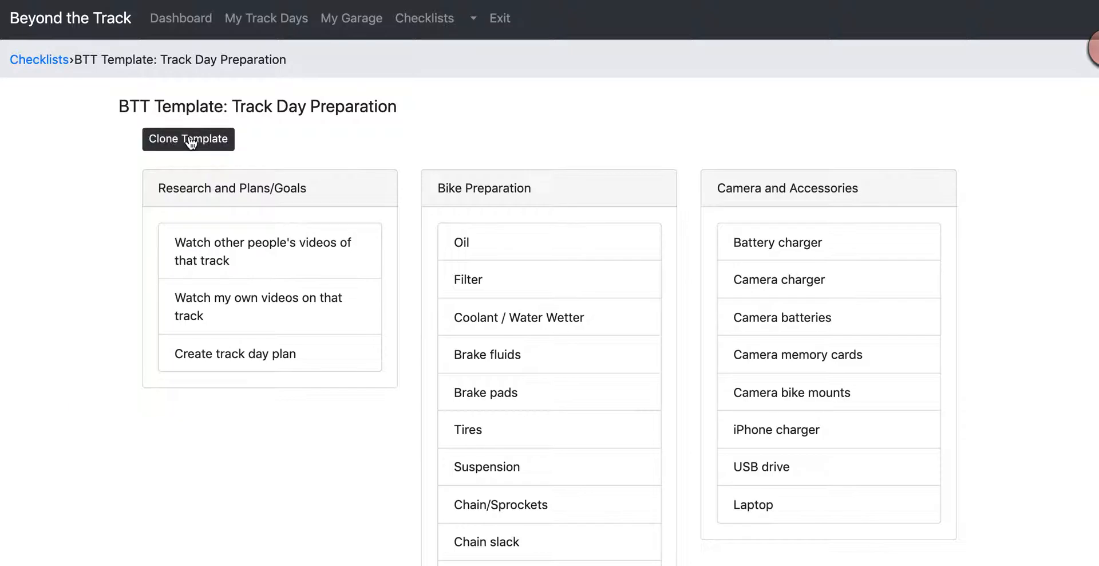
{"action": "left_click", "coordinate": [189, 142]}
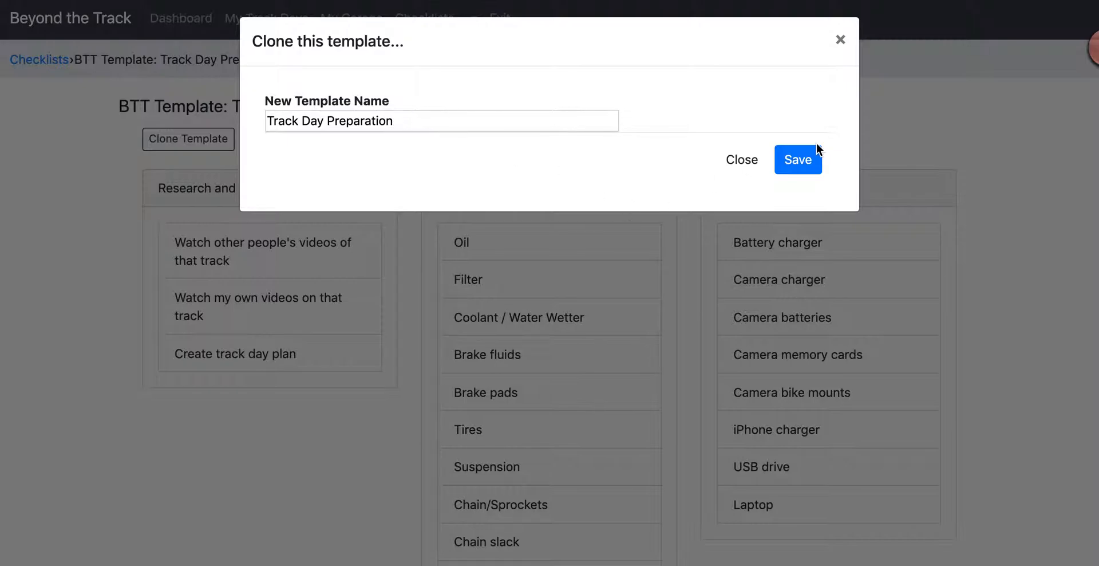
{"action": "left_click", "coordinate": [797, 172]}
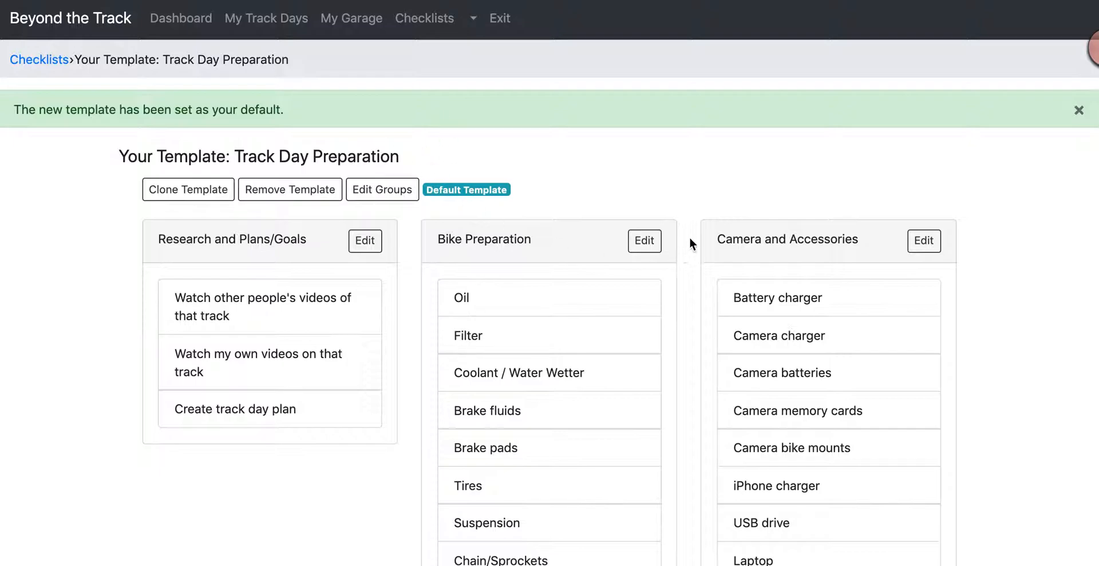
- Remove the Camera and Accessories, Track Bag, Track Box, Snacks and Liquids, Handbag, Car and Fuel groups from the cloned template
{"action": "scroll", "coordinate": [430, 322], "scroll_direction": "down", "scroll_amount": 3}
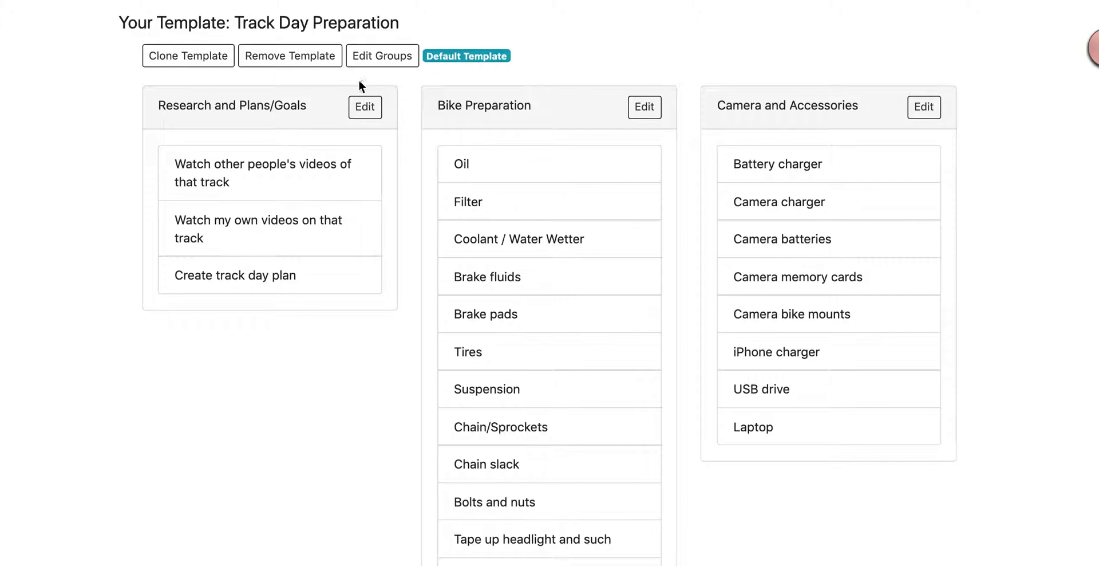
{"action": "left_click", "coordinate": [379, 57]}
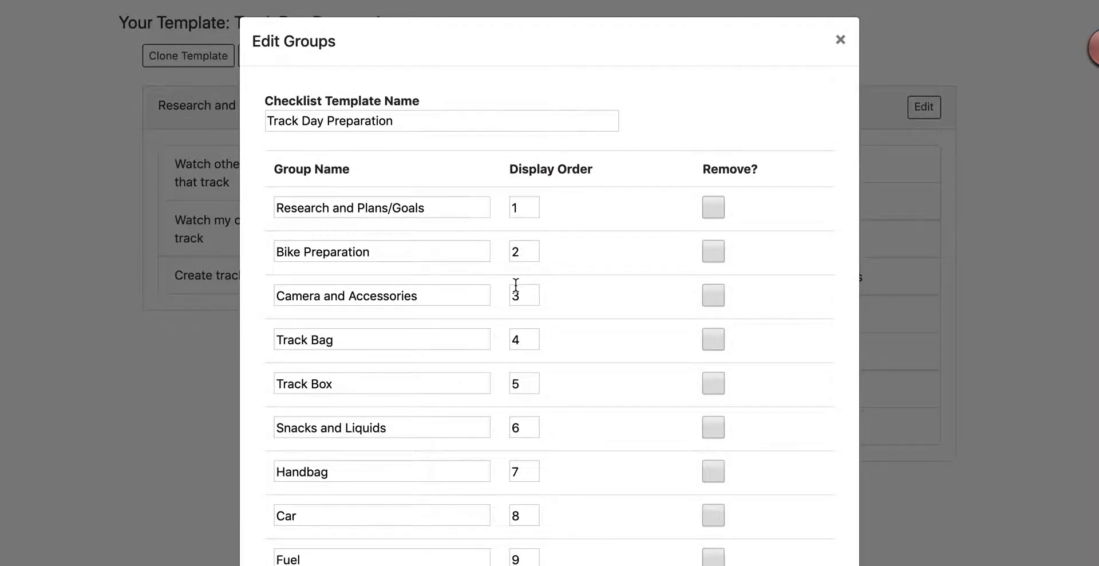
{"action": "scroll", "coordinate": [516, 284], "scroll_direction": "down", "scroll_amount": 2}
{"action": "left_click", "coordinate": [712, 223]}
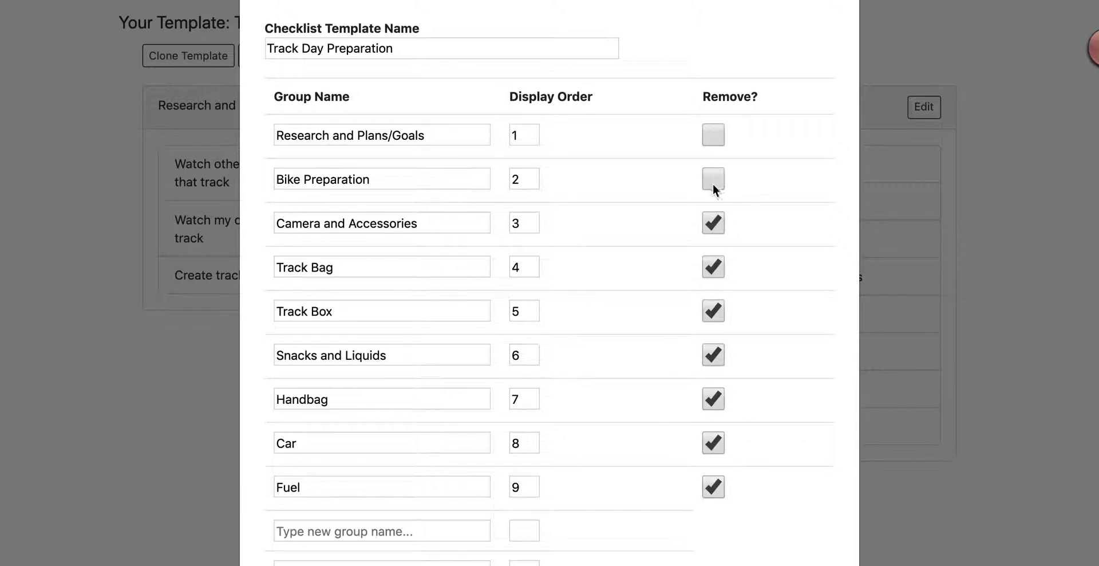
{"action": "scroll", "coordinate": [684, 287], "scroll_direction": "down", "scroll_amount": 8}
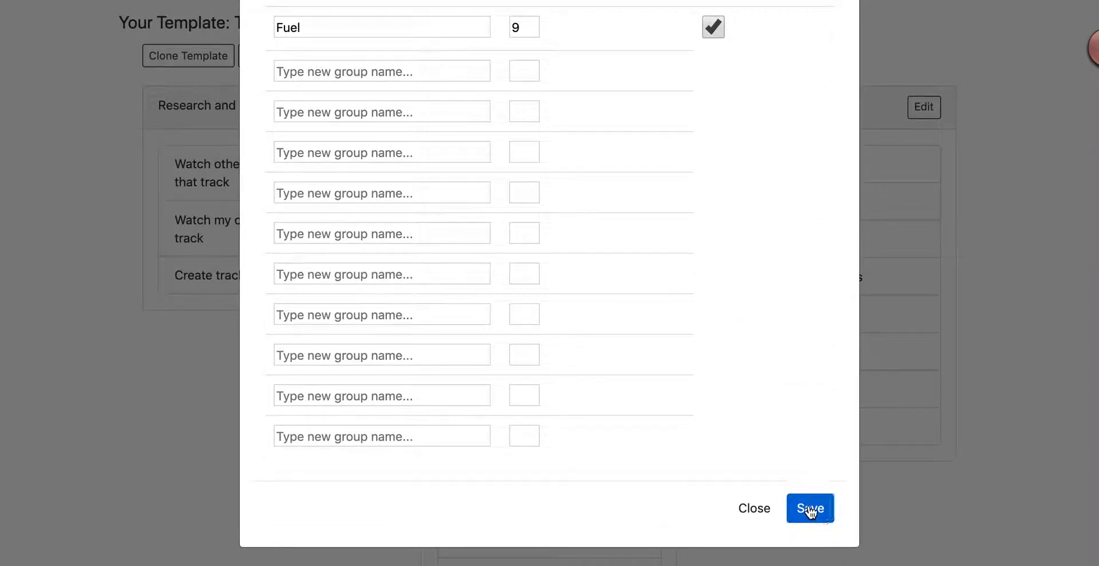
{"action": "left_click", "coordinate": [809, 510]}
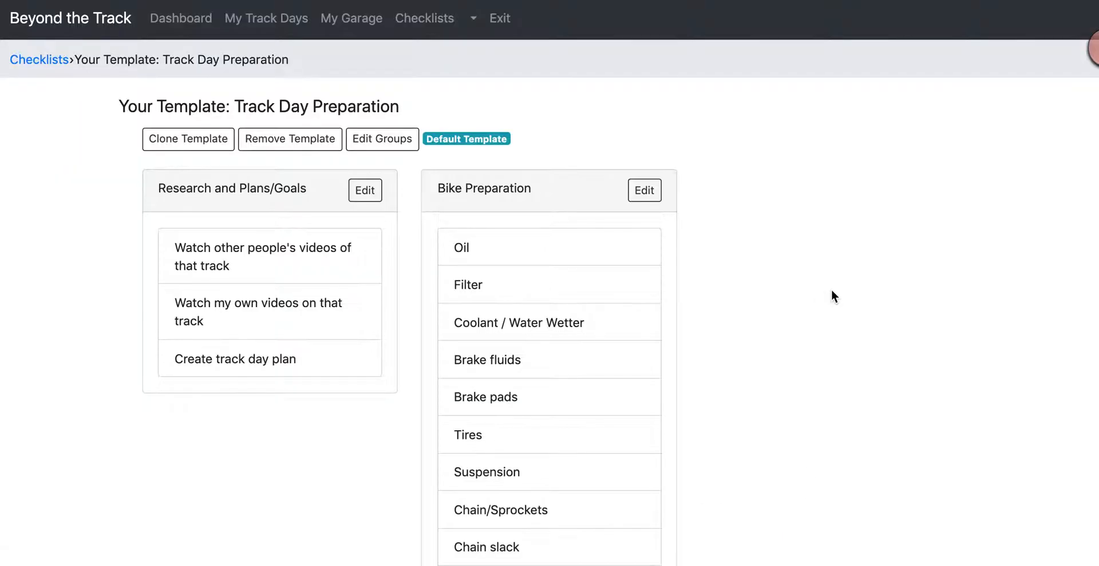
- Clone the personal Track Day Preparation template as a new template named Race Day Preparation
{"action": "scroll", "coordinate": [831, 292], "scroll_direction": "down", "scroll_amount": 3}
{"action": "scroll", "coordinate": [582, 132], "scroll_direction": "up", "scroll_amount": 3}
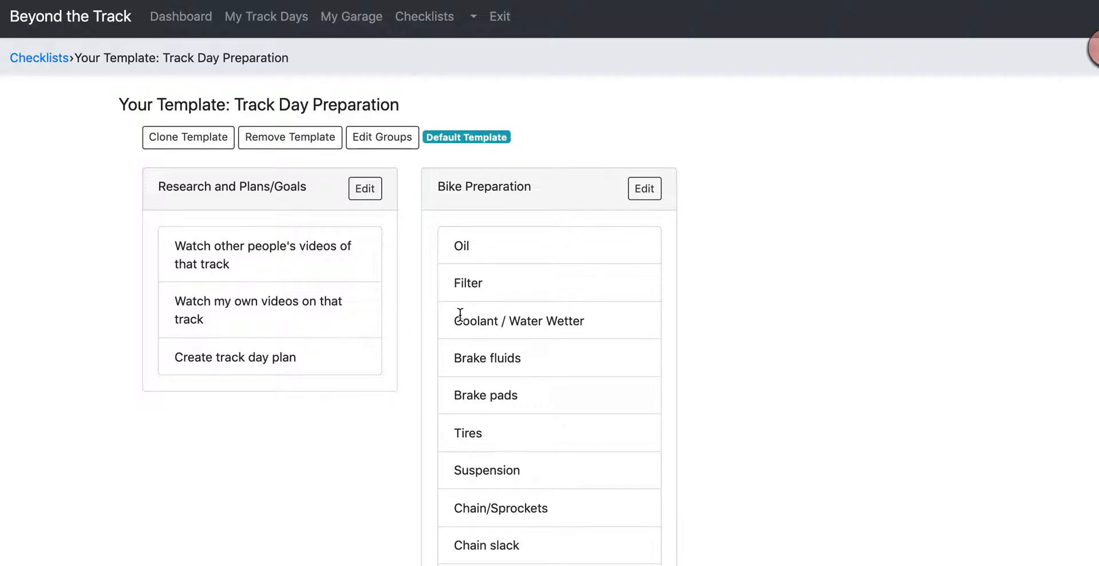
{"action": "left_click", "coordinate": [422, 24]}
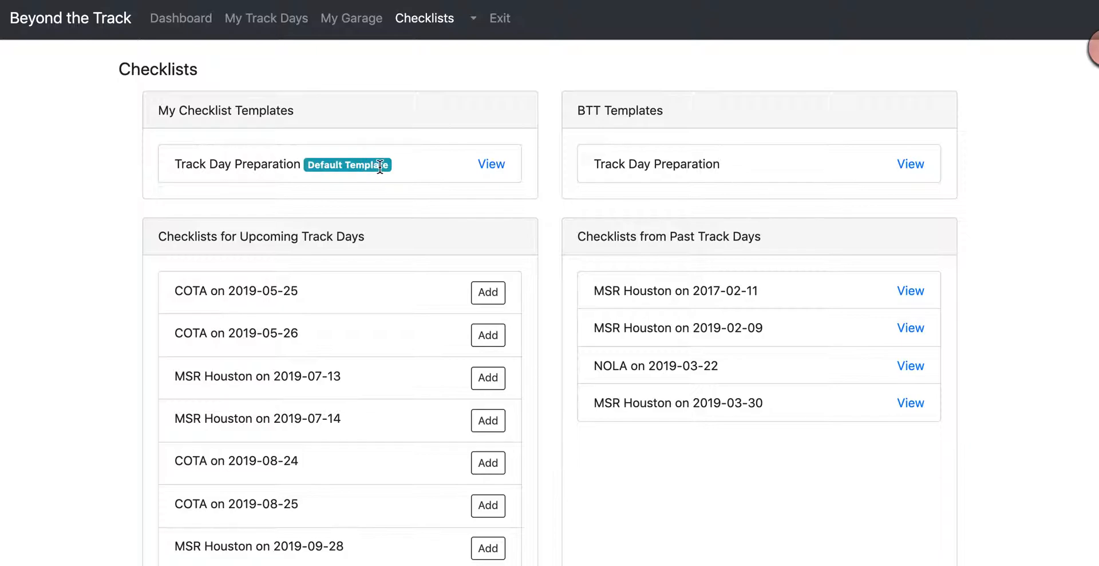
{"action": "left_click", "coordinate": [486, 165]}
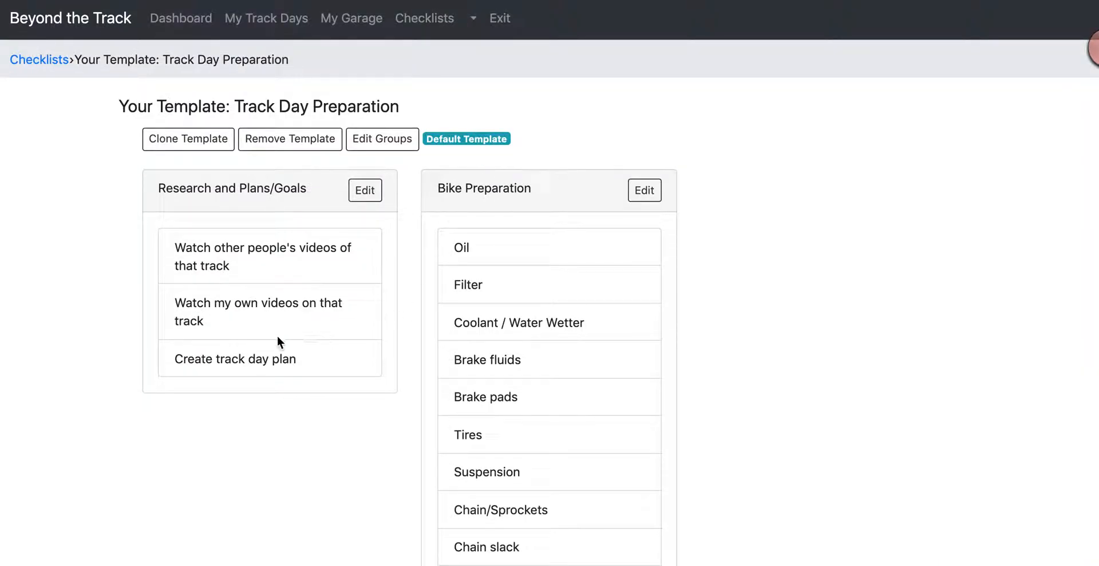
{"action": "left_click", "coordinate": [198, 141]}
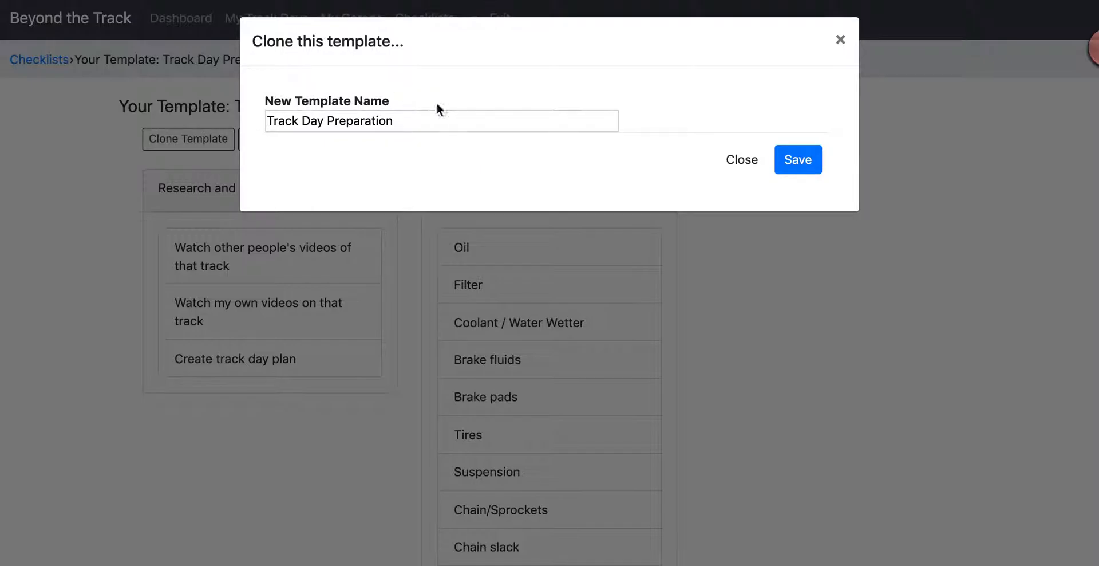
{"action": "left_click", "coordinate": [420, 121]}
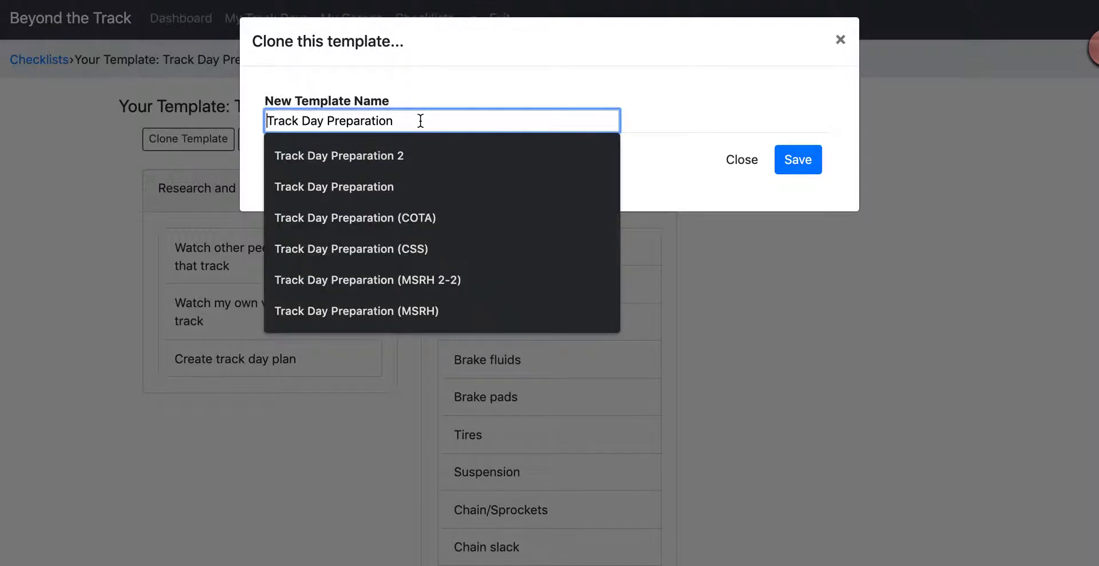
{"action": "key", "text": "shift+alt+Right"}
{"action": "key", "text": "shift+alt+Right"}
{"action": "type", "text": "Race Day"}
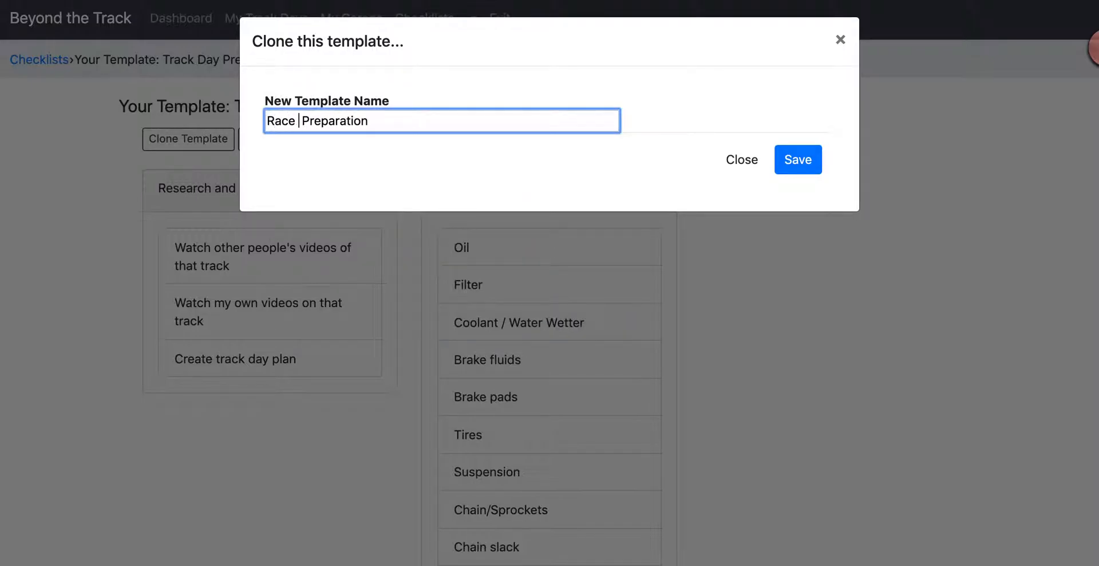
{"action": "left_click", "coordinate": [790, 166]}
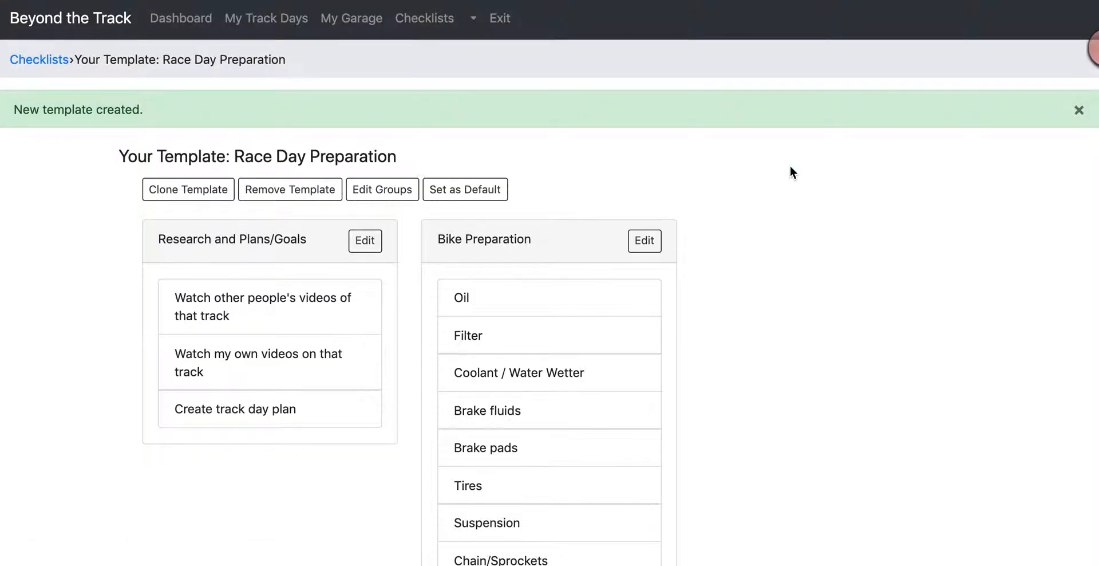
- Add a group named My New Group to the Race Day Preparation template and save the groups
{"action": "left_click", "coordinate": [389, 193]}
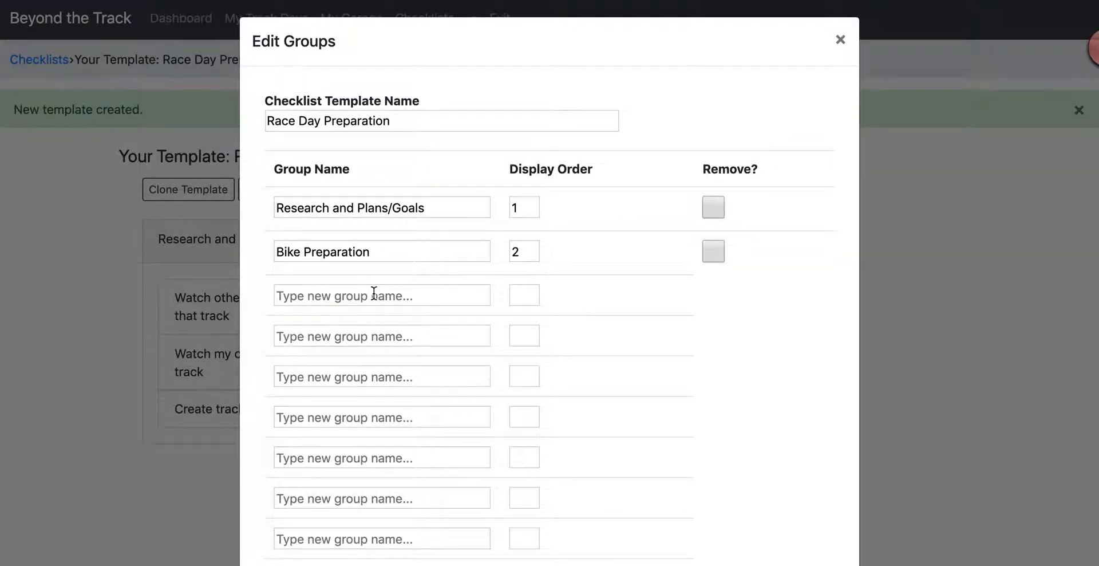
{"action": "left_click", "coordinate": [374, 294]}
{"action": "type", "text": "M"}
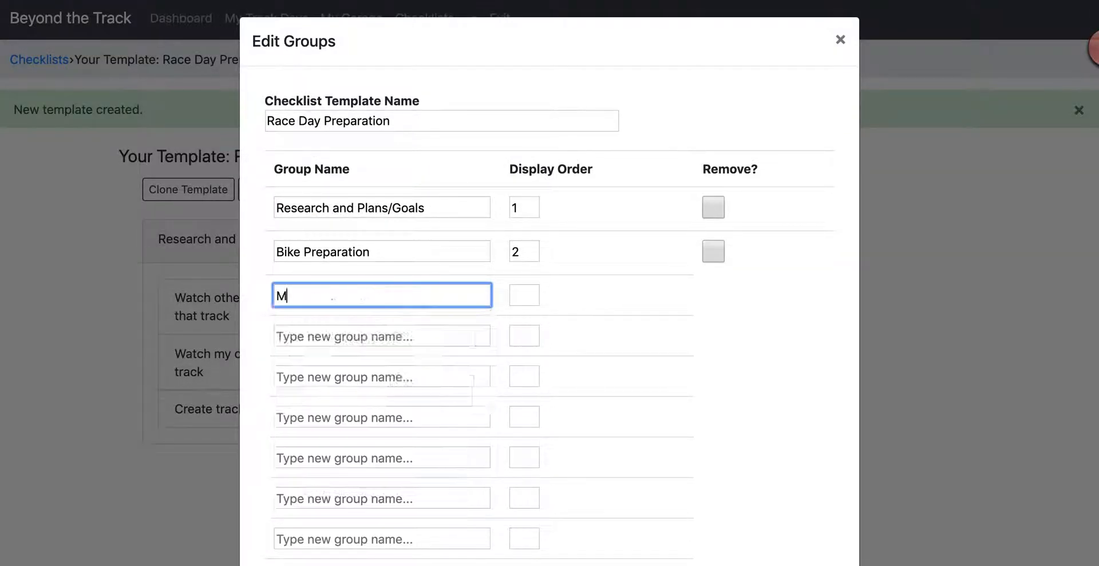
{"action": "type", "text": "y New Grtou"}
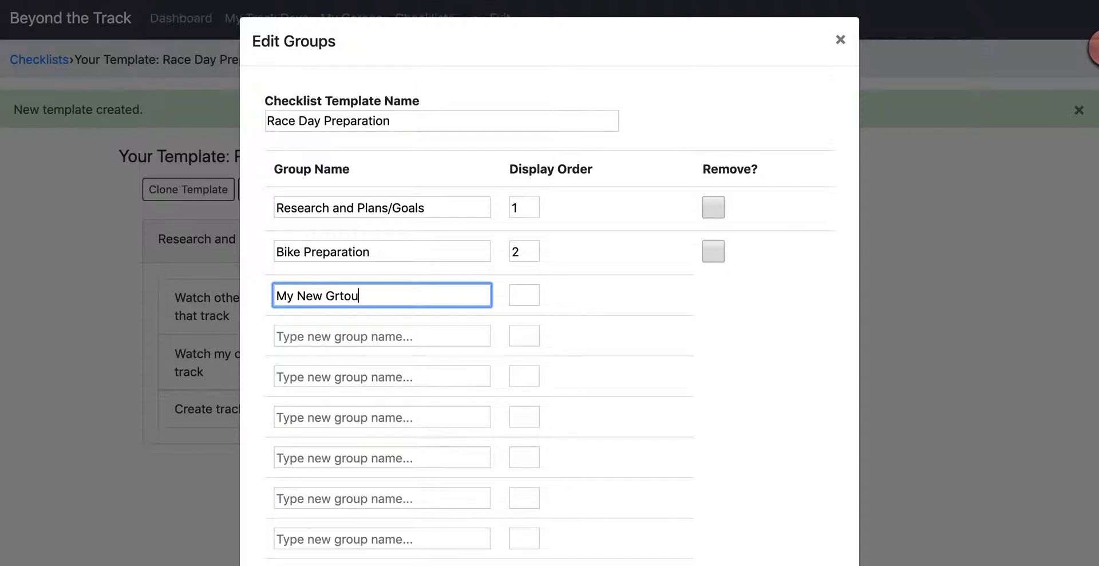
{"action": "key", "text": "BackSpace"}
{"action": "key", "text": "BackSpace"}
{"action": "type", "text": "oup"}
{"action": "key", "text": "BackSpace"}
{"action": "key", "text": "BackSpace"}
{"action": "key", "text": "BackSpace"}
{"action": "type", "text": "oup"}
{"action": "key", "text": "Return"}
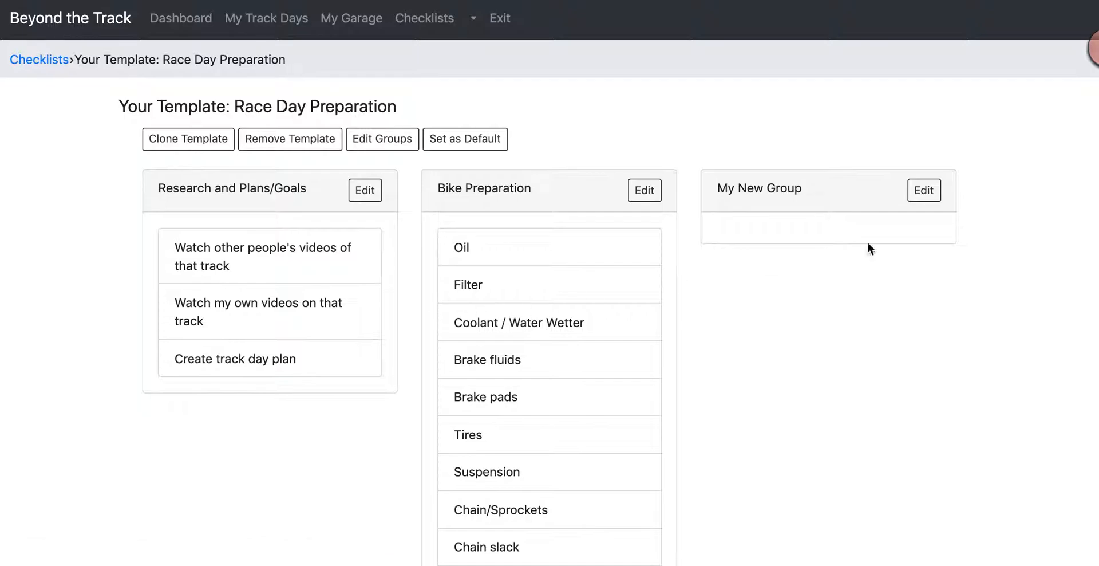
- Add an item named "a new item" to My New Group and save the group
{"action": "left_click", "coordinate": [924, 190]}
{"action": "left_click", "coordinate": [339, 207]}
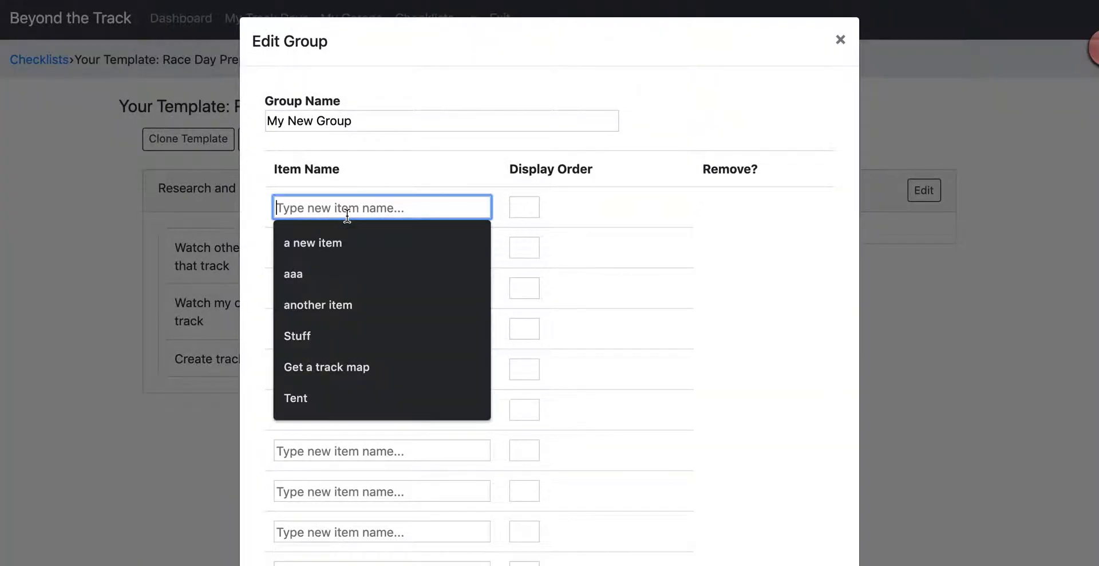
{"action": "left_click", "coordinate": [346, 239]}
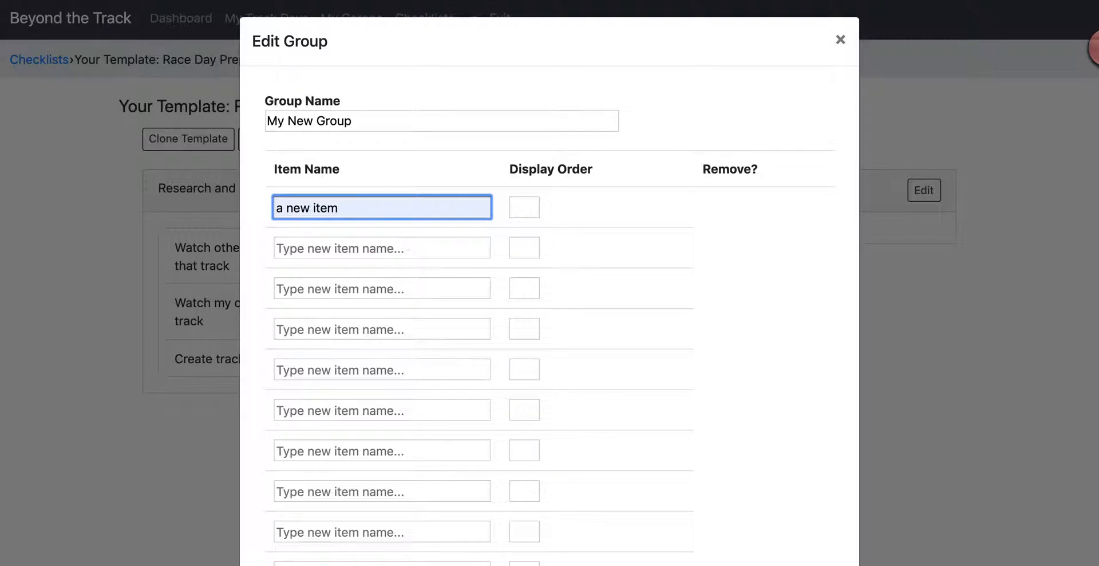
{"action": "key", "text": "Return"}
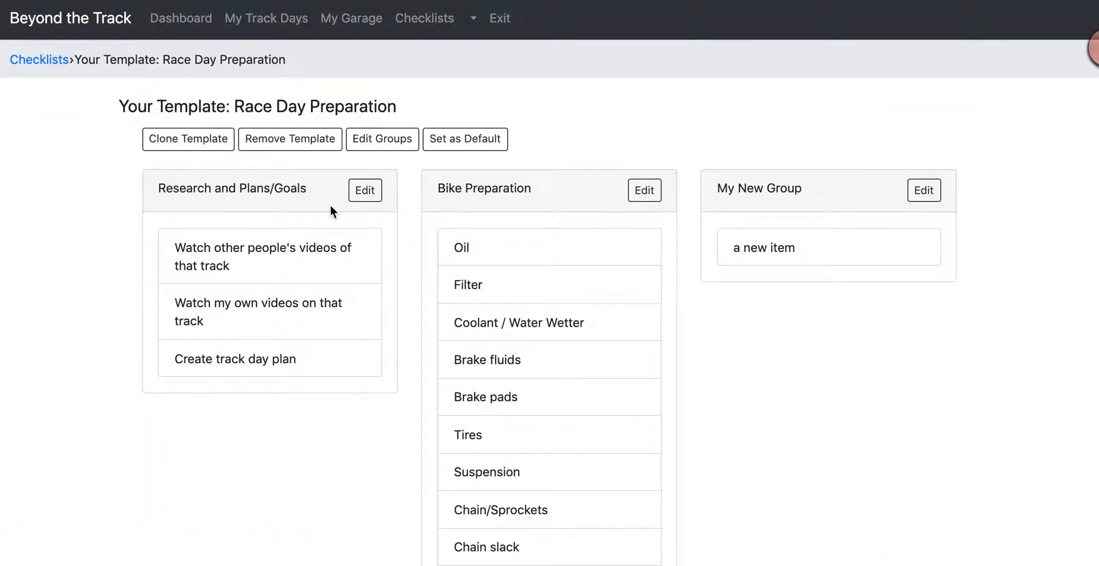
- Set the Race Day Preparation template as the default and return to the checklists overview
{"action": "left_click", "coordinate": [410, 22]}
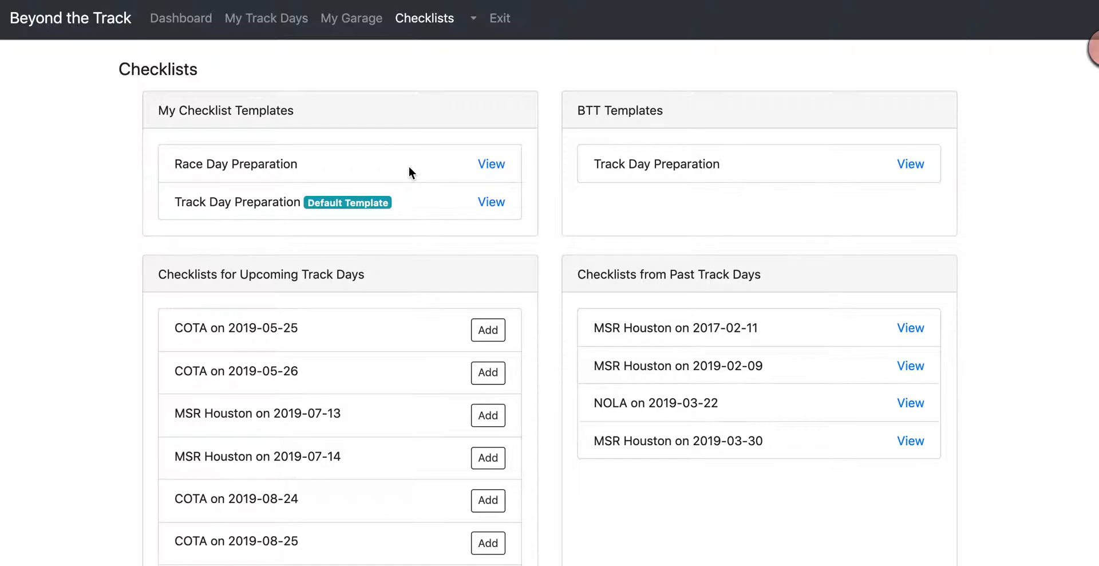
{"action": "left_click", "coordinate": [492, 164]}
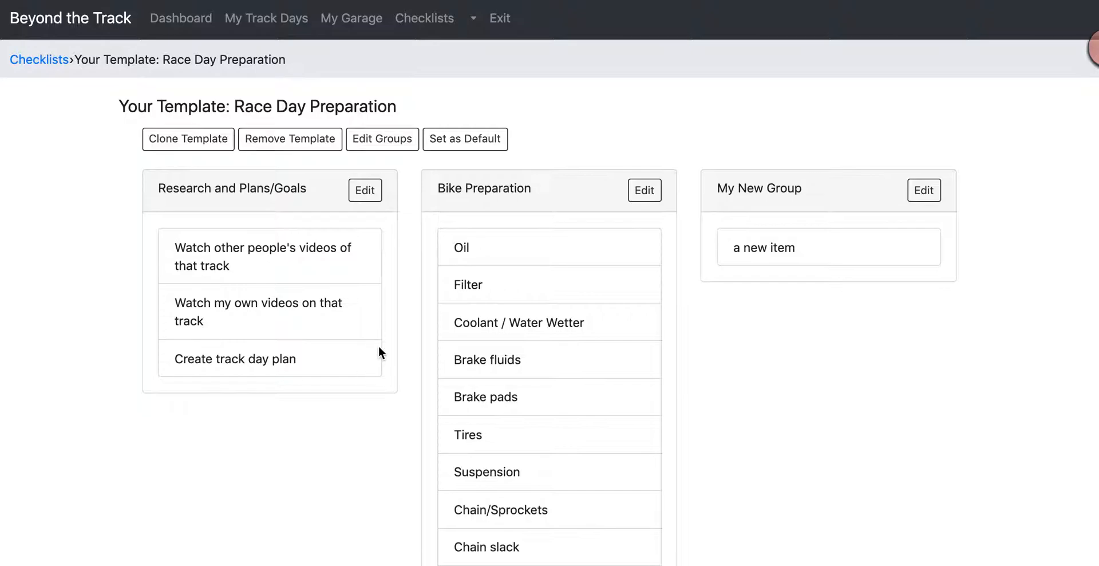
{"action": "left_click", "coordinate": [457, 143]}
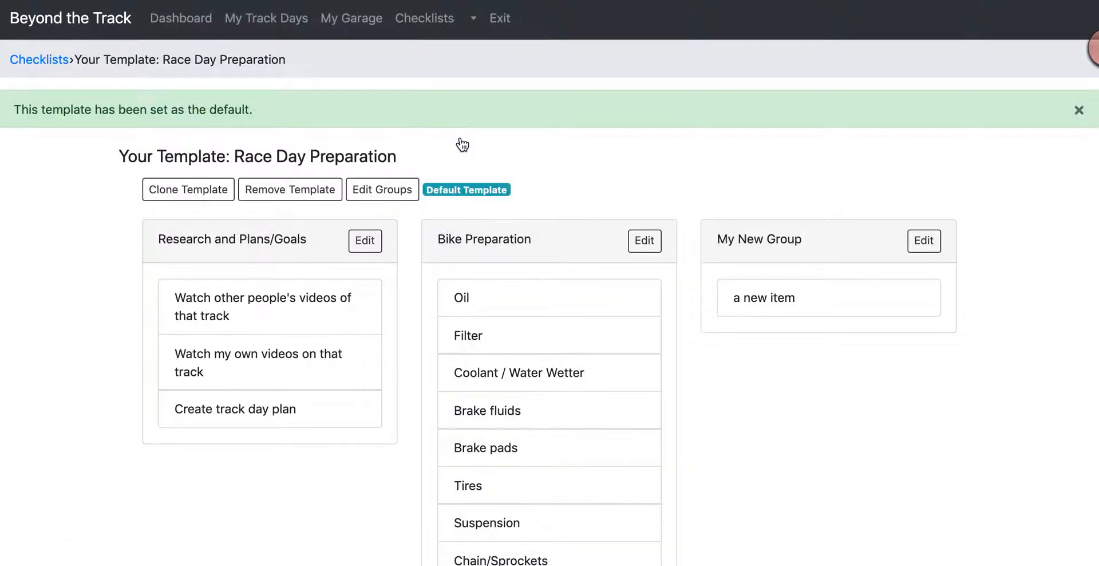
{"action": "left_click", "coordinate": [427, 23]}
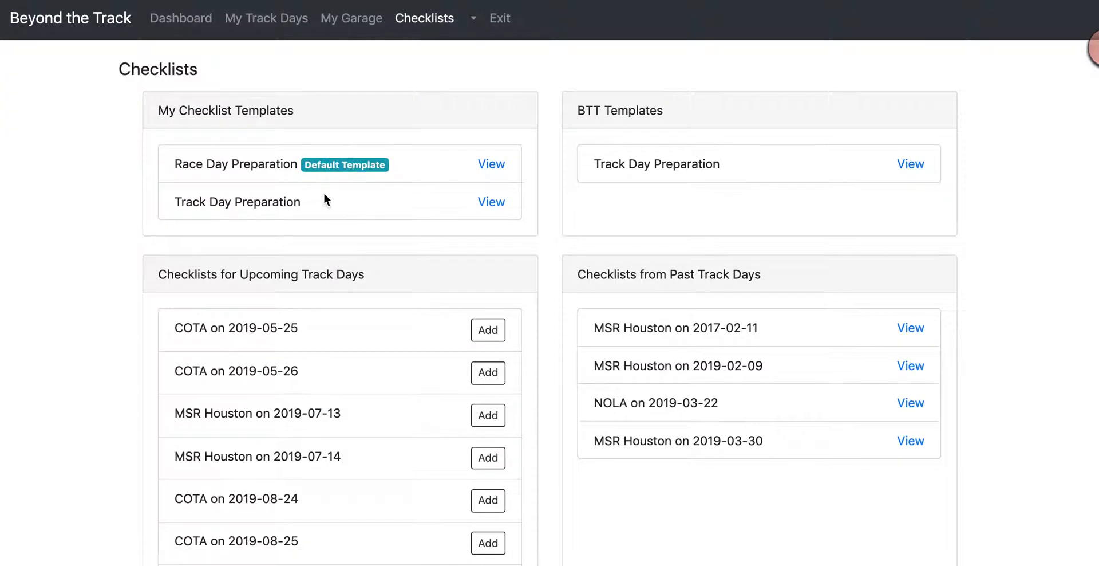
- Add a checklist based on the Race Day Preparation template to the upcoming COTA track day on 2019-05-25
{"action": "scroll", "coordinate": [399, 226], "scroll_direction": "down", "scroll_amount": 2}
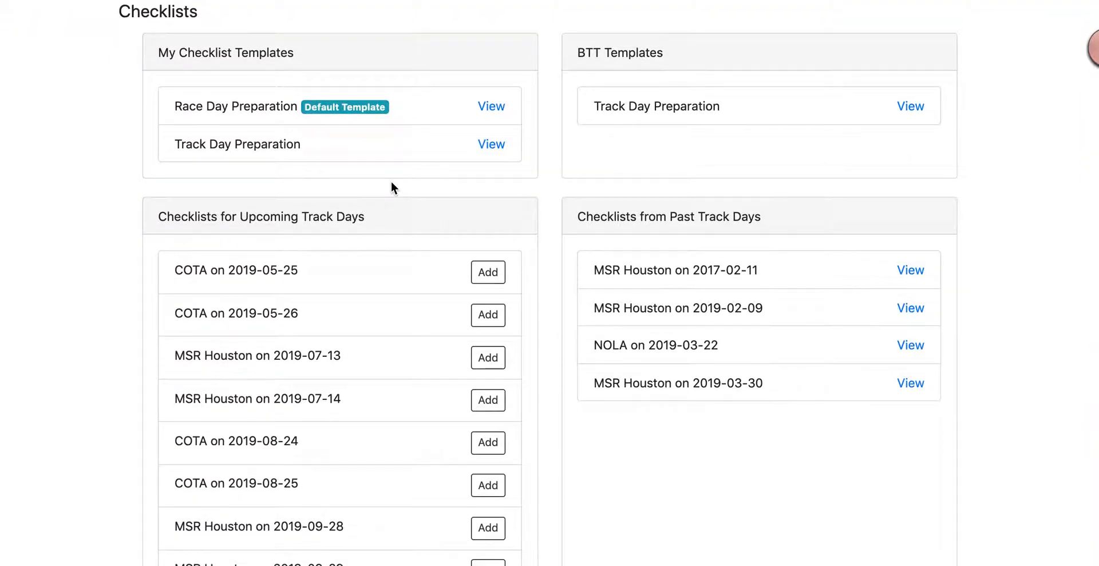
{"action": "scroll", "coordinate": [391, 183], "scroll_direction": "down", "scroll_amount": 2}
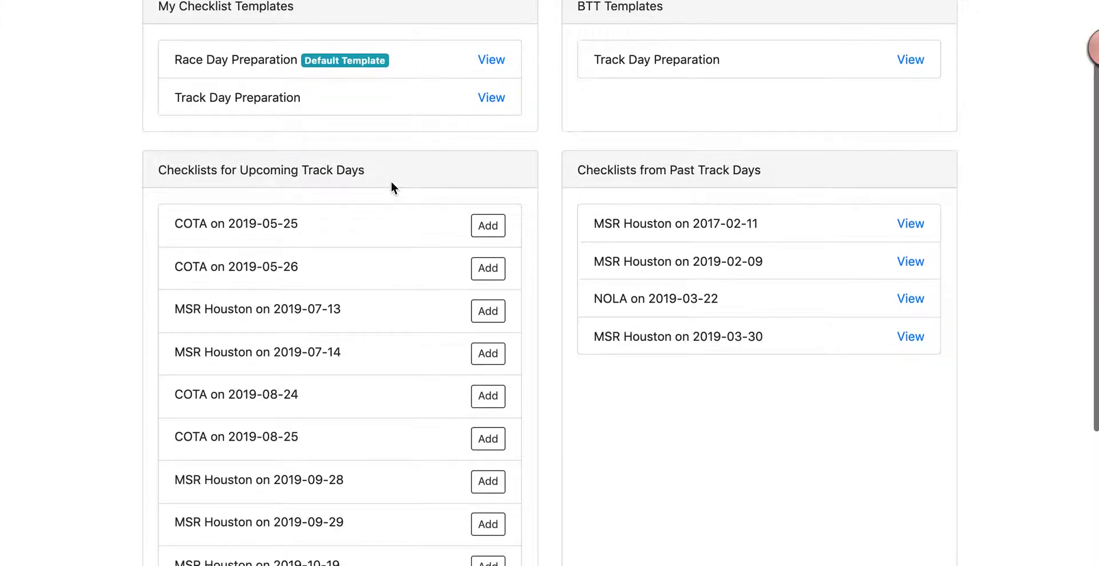
{"action": "scroll", "coordinate": [391, 187], "scroll_direction": "down", "scroll_amount": 3}
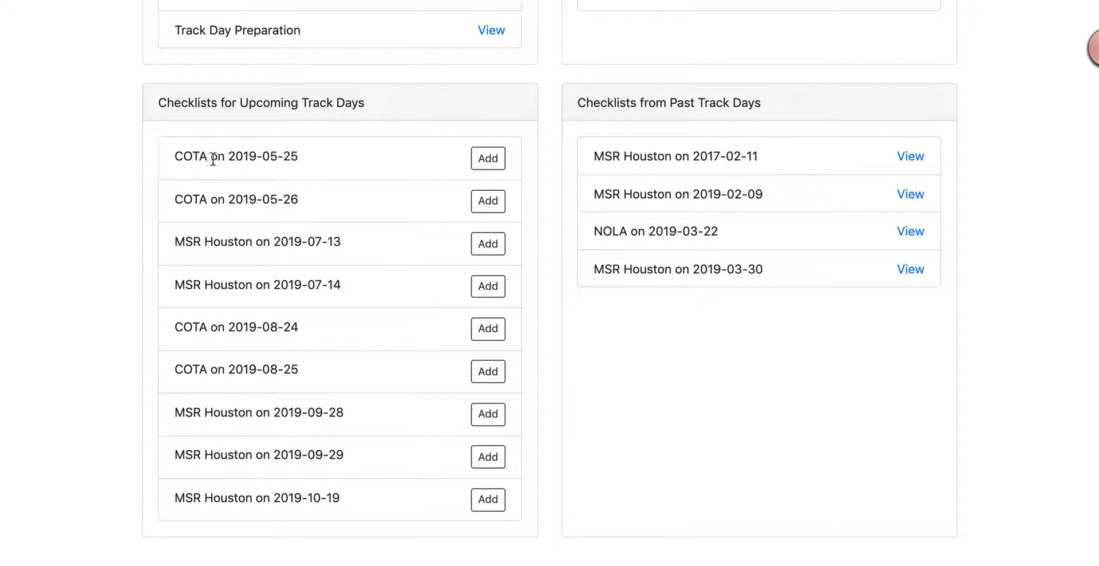
{"action": "left_click", "coordinate": [488, 159]}
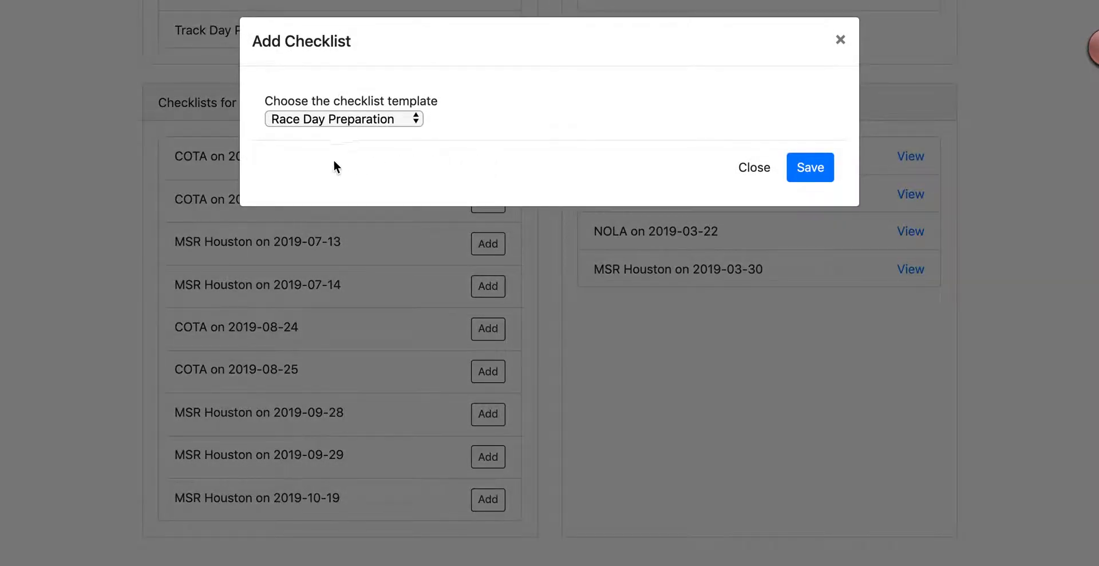
{"action": "left_click", "coordinate": [354, 122]}
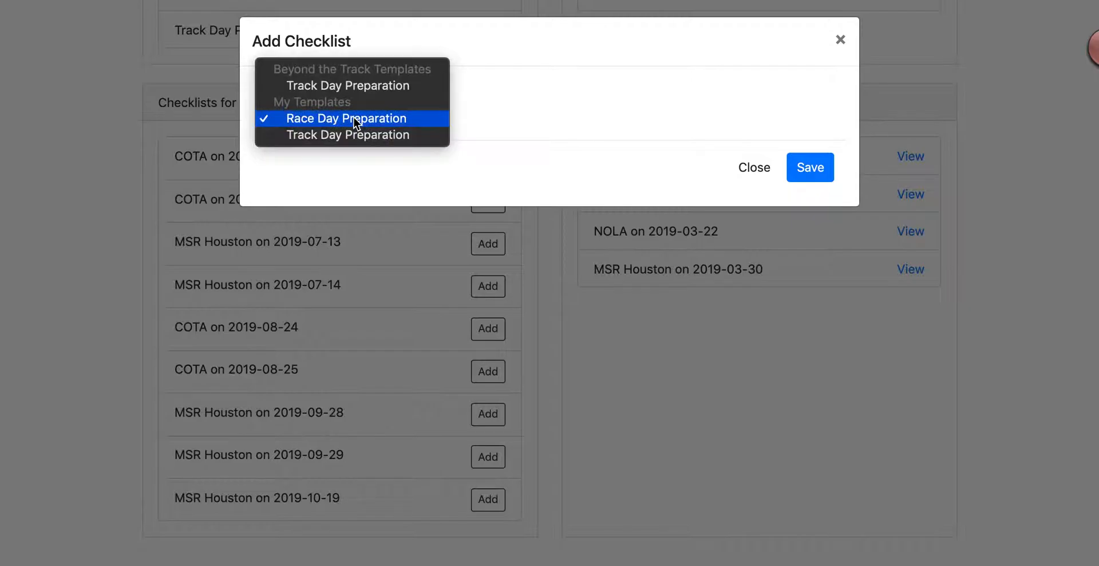
{"action": "left_click", "coordinate": [538, 47]}
{"action": "left_click", "coordinate": [822, 171]}
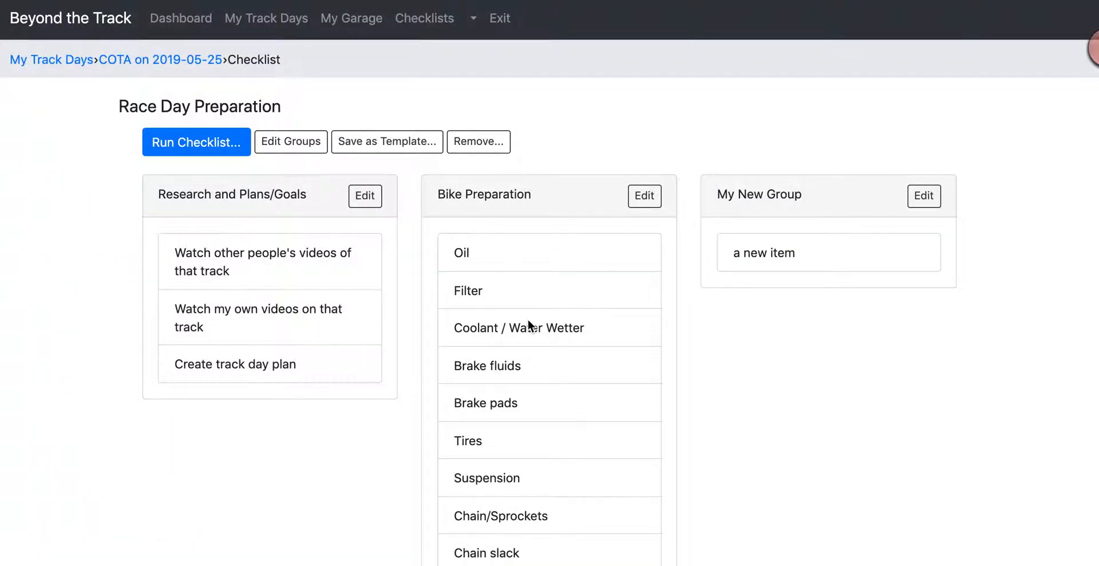
- Remove both video-watching items from the Research and Plans/Goals group of the COTA checklist and save the group
{"action": "scroll", "coordinate": [550, 345], "scroll_direction": "down", "scroll_amount": 2}
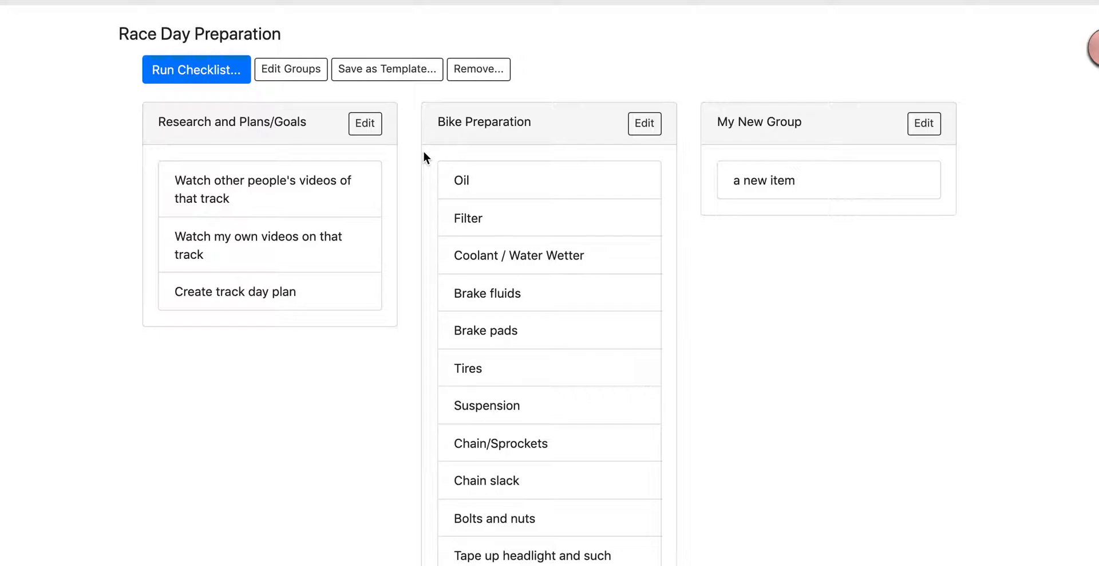
{"action": "left_click", "coordinate": [371, 130]}
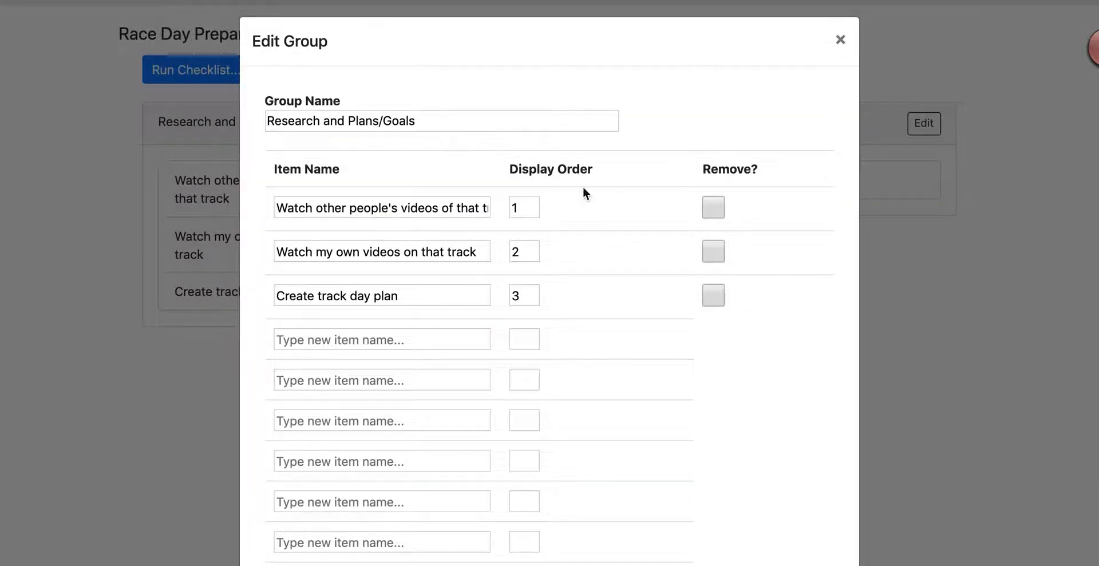
{"action": "left_click", "coordinate": [713, 207]}
{"action": "left_click", "coordinate": [713, 251]}
{"action": "scroll", "coordinate": [709, 309], "scroll_direction": "down", "scroll_amount": 10}
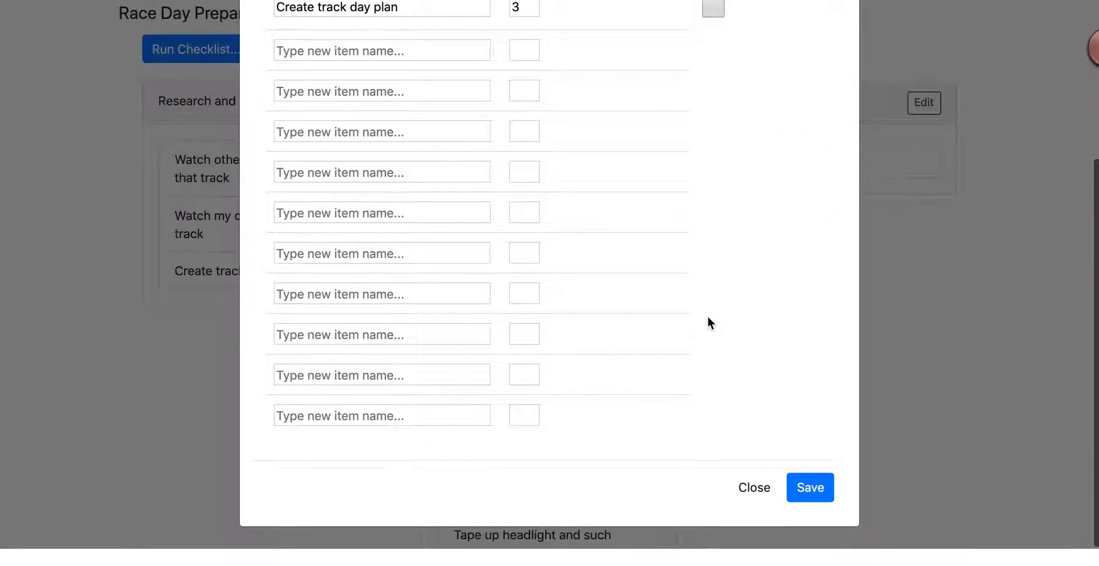
{"action": "left_click", "coordinate": [810, 514]}
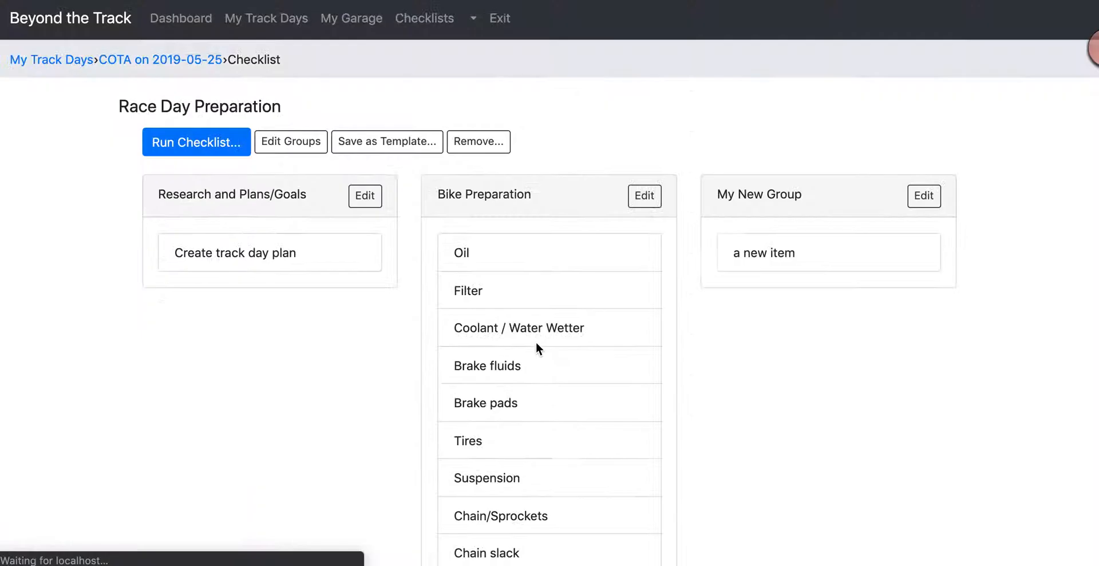
- Remove Oil from the Bike Preparation group, add an item named "a new item", and save the group
{"action": "left_click", "coordinate": [642, 200]}
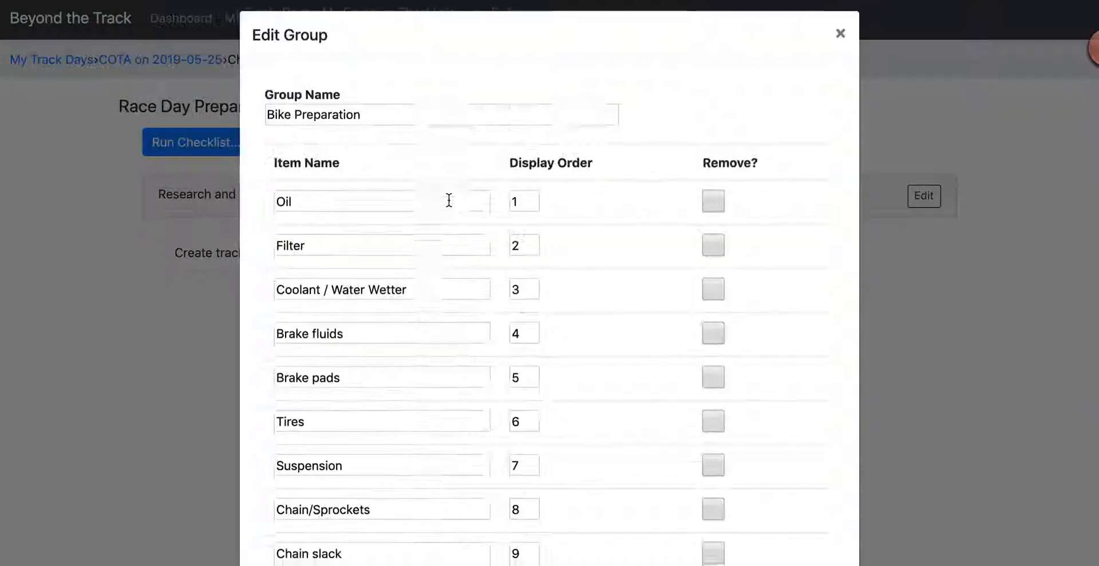
{"action": "scroll", "coordinate": [713, 205], "scroll_direction": "down", "scroll_amount": 10}
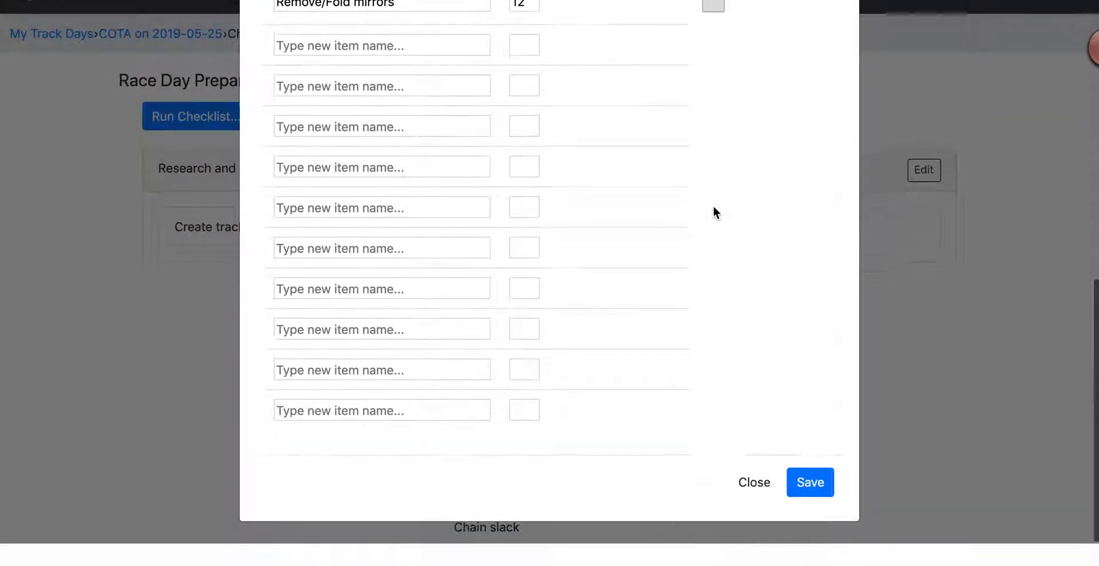
{"action": "left_click", "coordinate": [401, 121]}
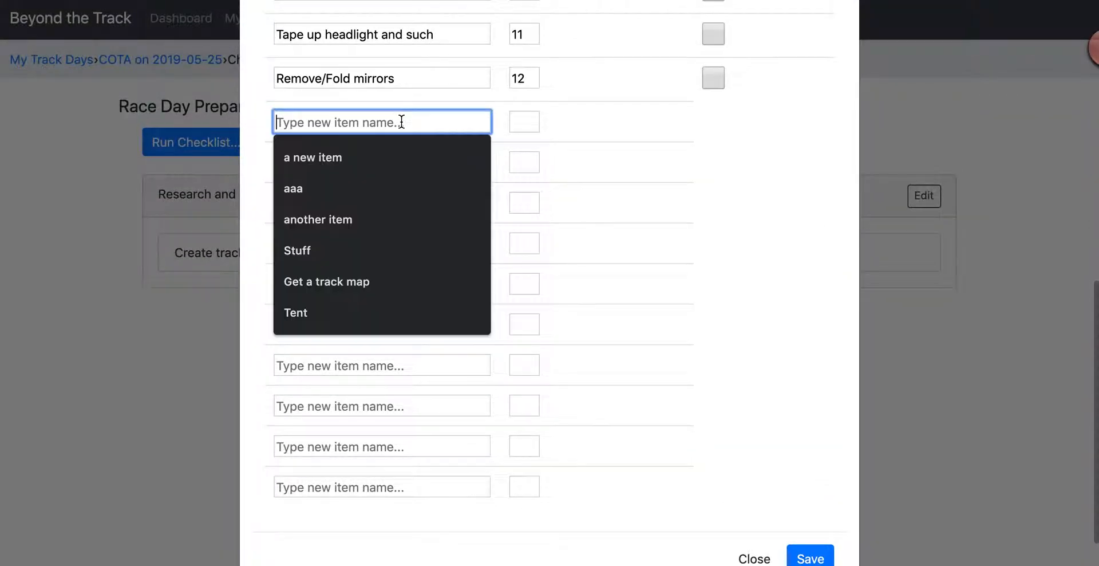
{"action": "left_click", "coordinate": [380, 157]}
{"action": "left_click", "coordinate": [810, 557]}
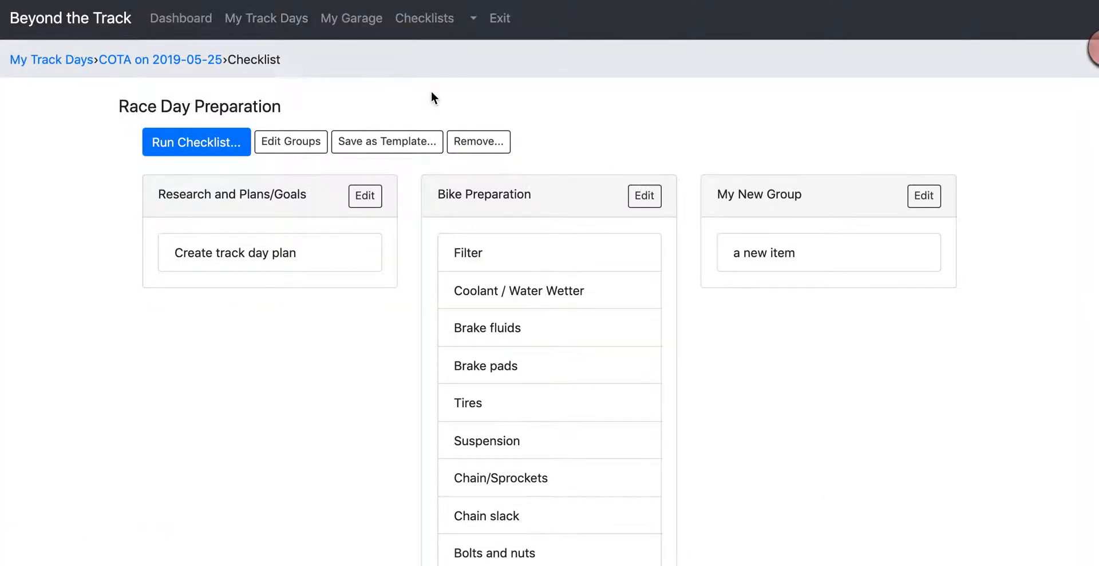
- View the COTA 2019-05-25 checklist from the checklists overview and return to the overview
{"action": "left_click", "coordinate": [424, 22]}
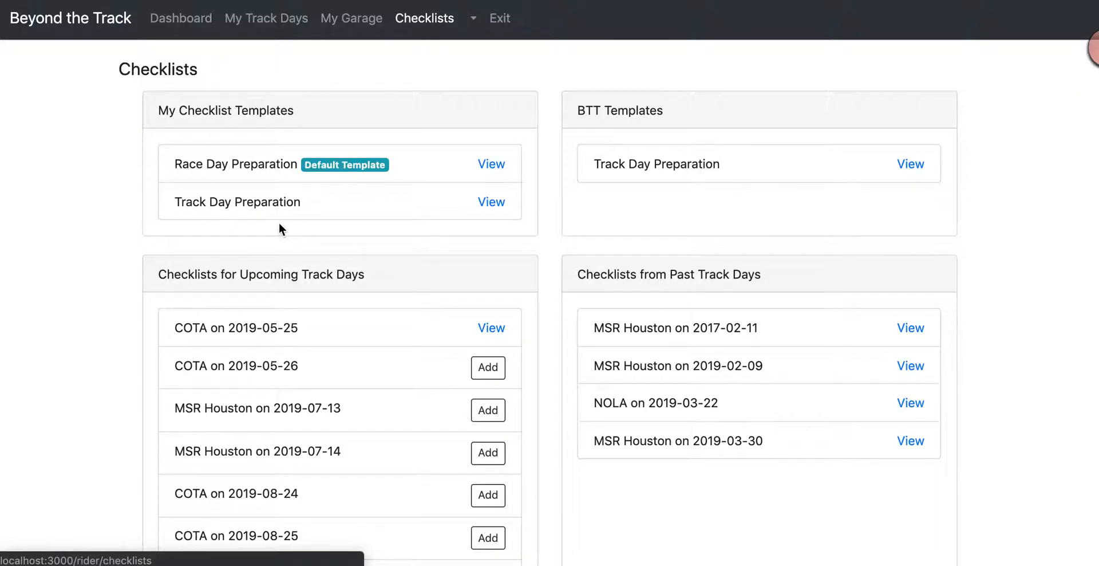
{"action": "left_click", "coordinate": [495, 331]}
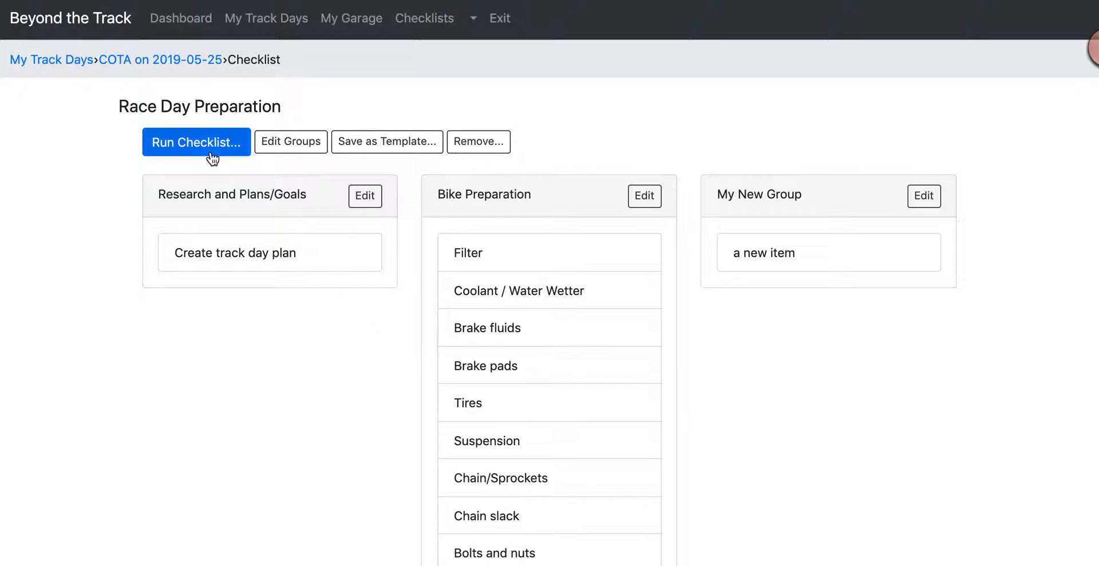
{"action": "left_click", "coordinate": [426, 18]}
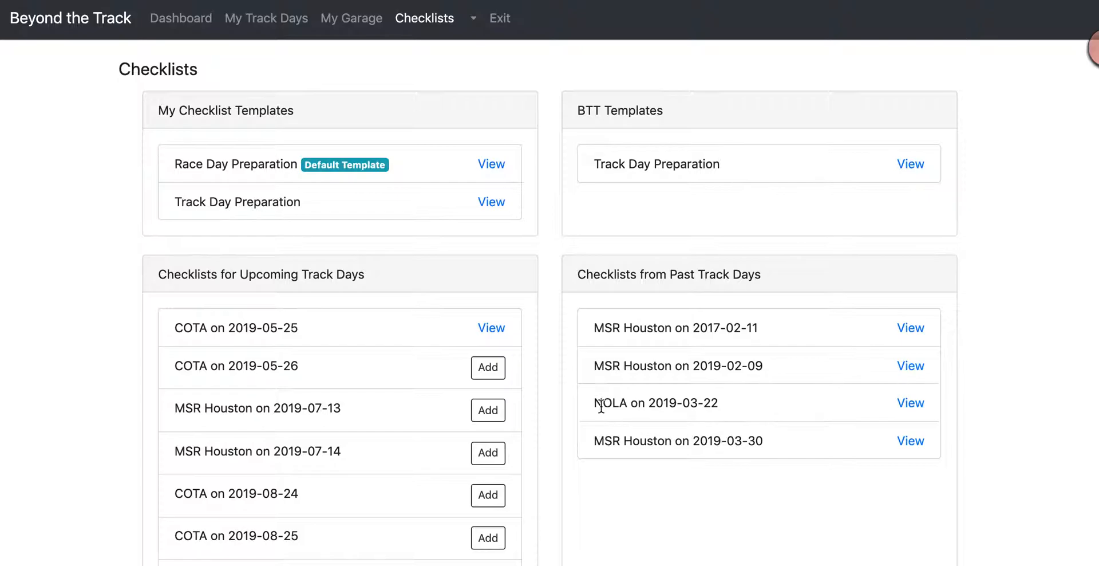
- Save the past NOLA 2019-03-22 checklist as a new template named NOLA Prep Template
{"action": "left_click", "coordinate": [912, 404]}
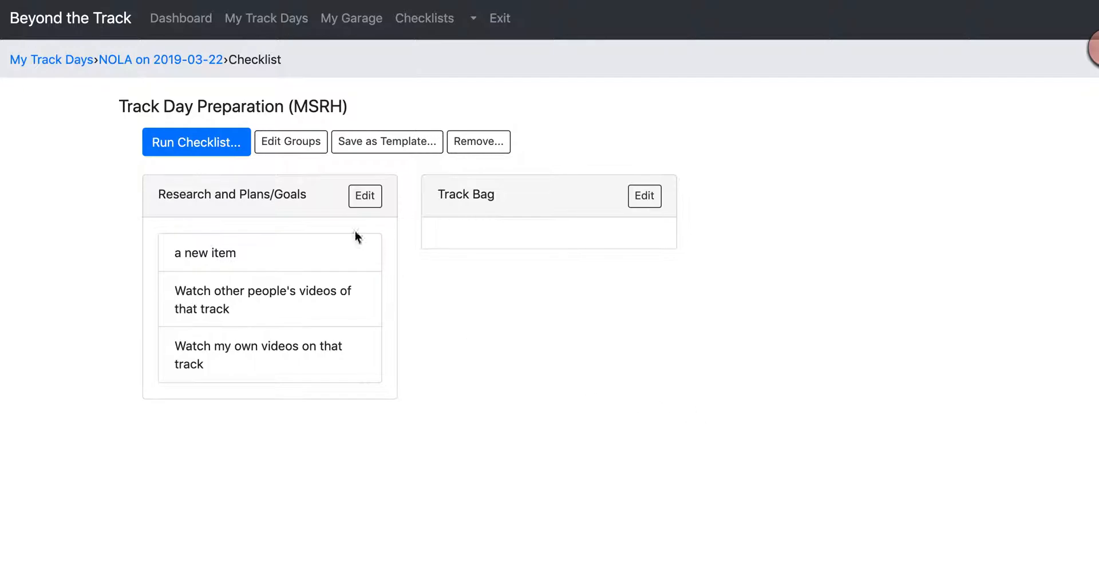
{"action": "left_click", "coordinate": [403, 148]}
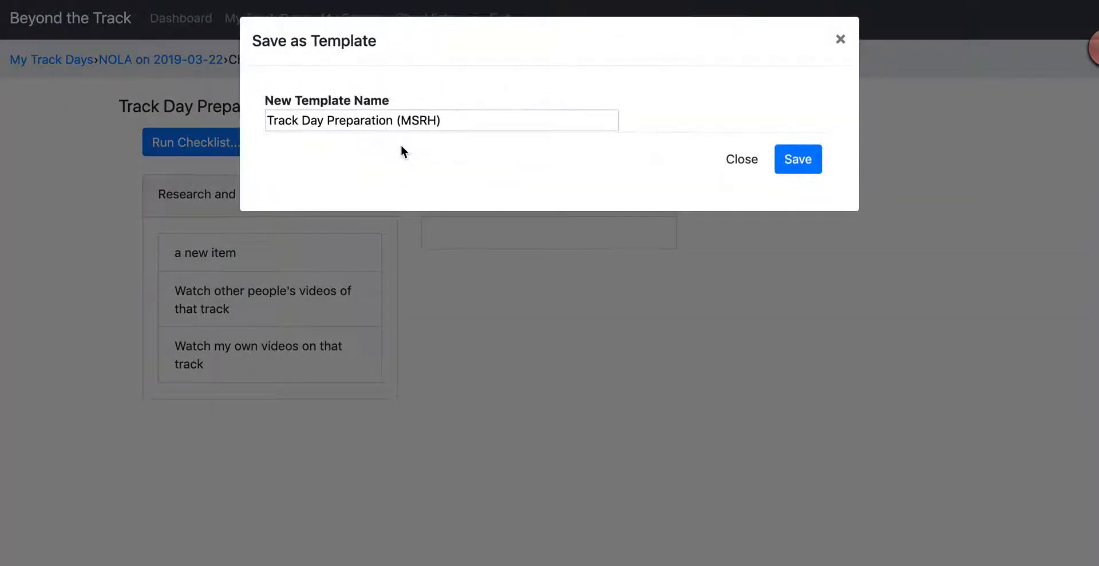
{"action": "left_click", "coordinate": [451, 121]}
{"action": "left_click_drag", "start_coordinate": [451, 121], "coordinate": [145, 120]}
{"action": "type", "text": "NOLA Prep Tr"}
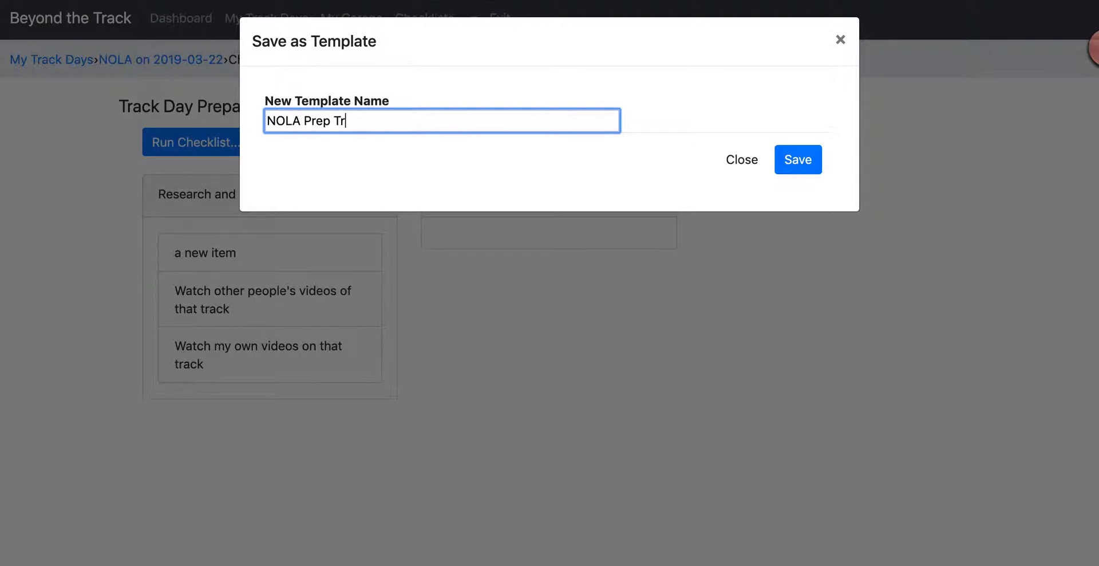
{"action": "key", "text": "BackSpace"}
{"action": "type", "text": "emplate"}
{"action": "left_click", "coordinate": [785, 170]}
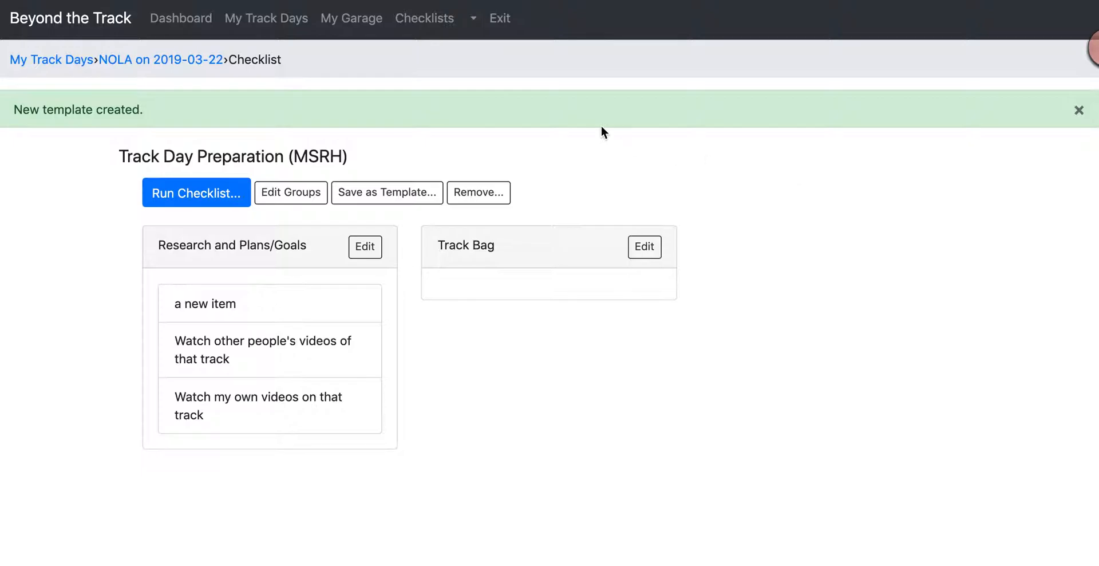
- Remove the NOLA Prep Template from the personal checklist templates and dismiss the removal notice
{"action": "left_click", "coordinate": [415, 22]}
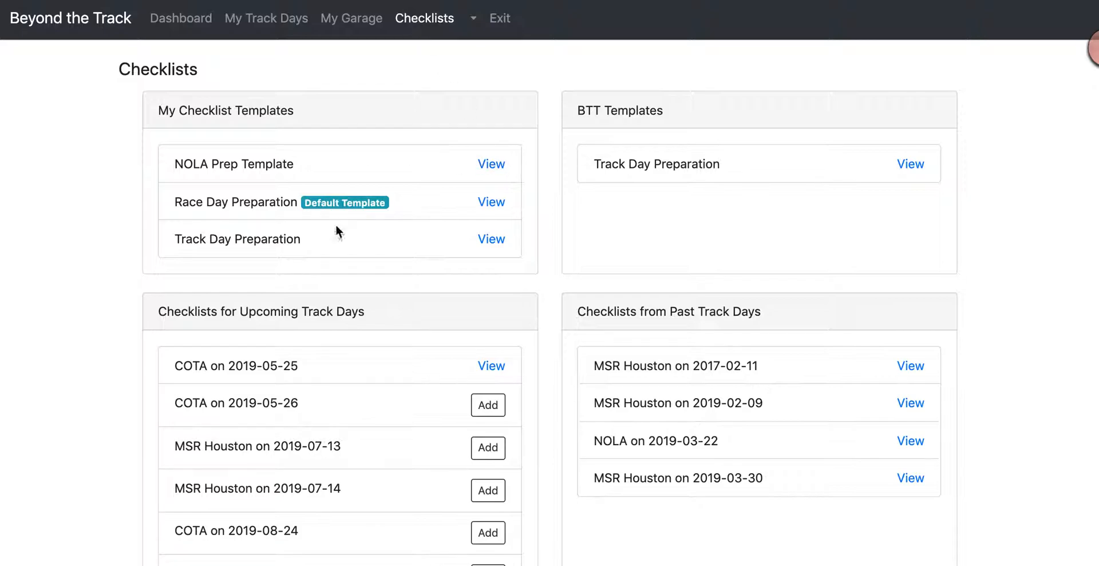
{"action": "left_click", "coordinate": [489, 165]}
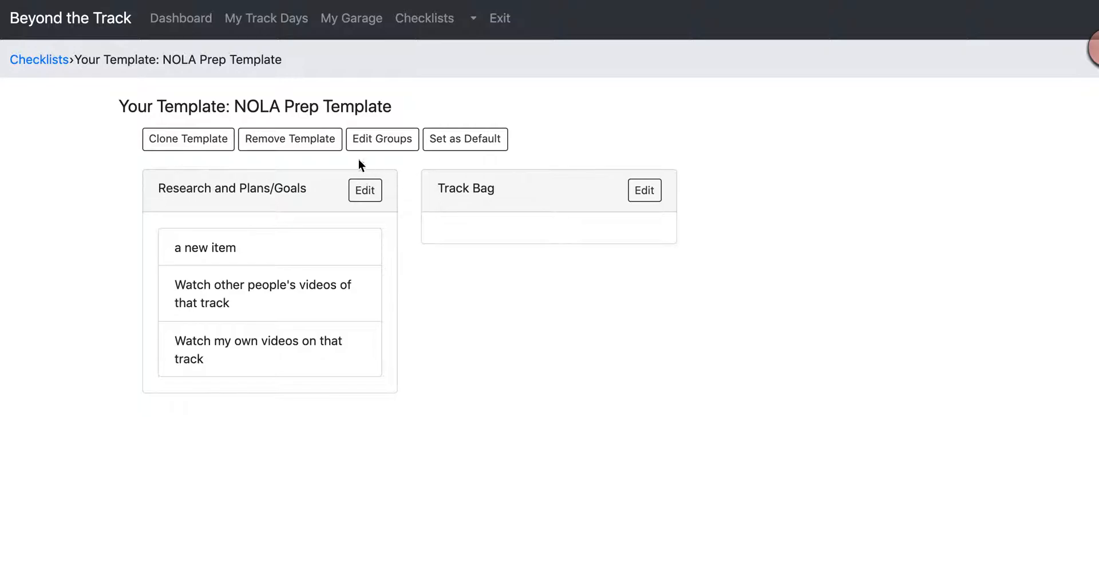
{"action": "left_click", "coordinate": [286, 146]}
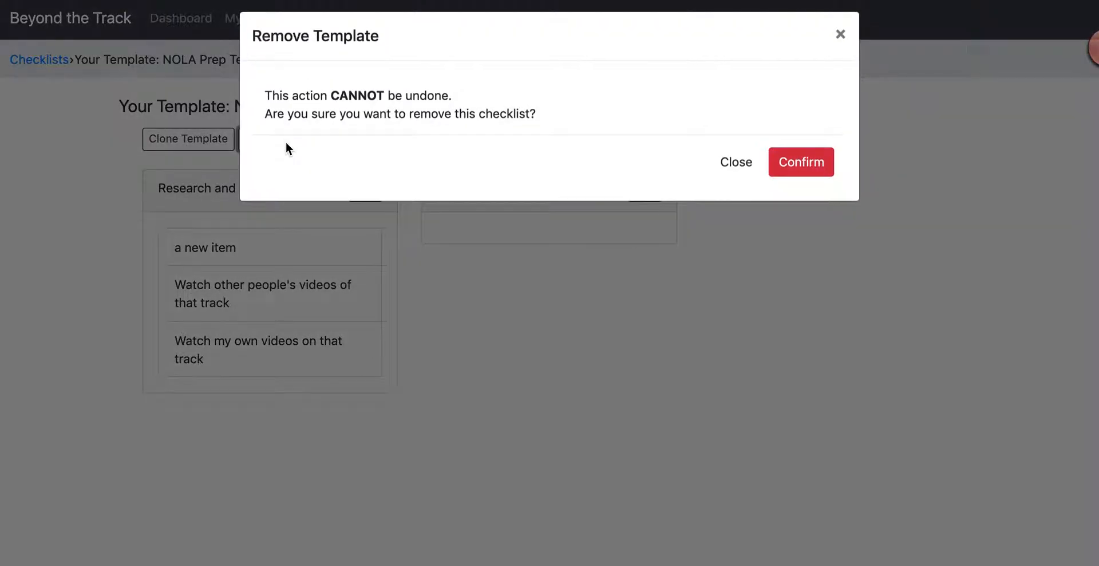
{"action": "left_click", "coordinate": [804, 172]}
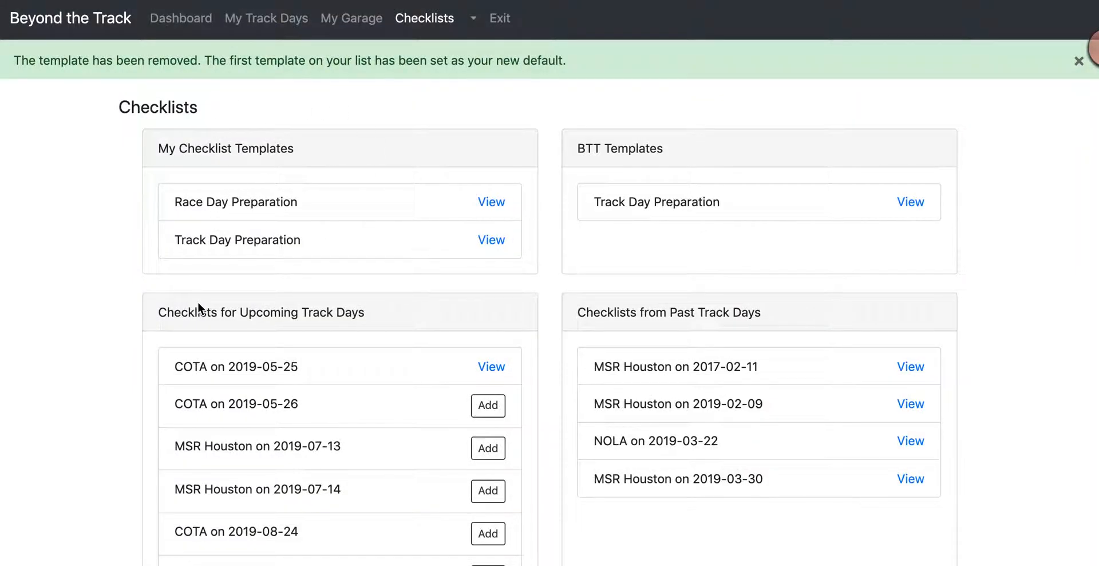
{"action": "left_click", "coordinate": [199, 269]}
{"action": "left_click", "coordinate": [1077, 63]}
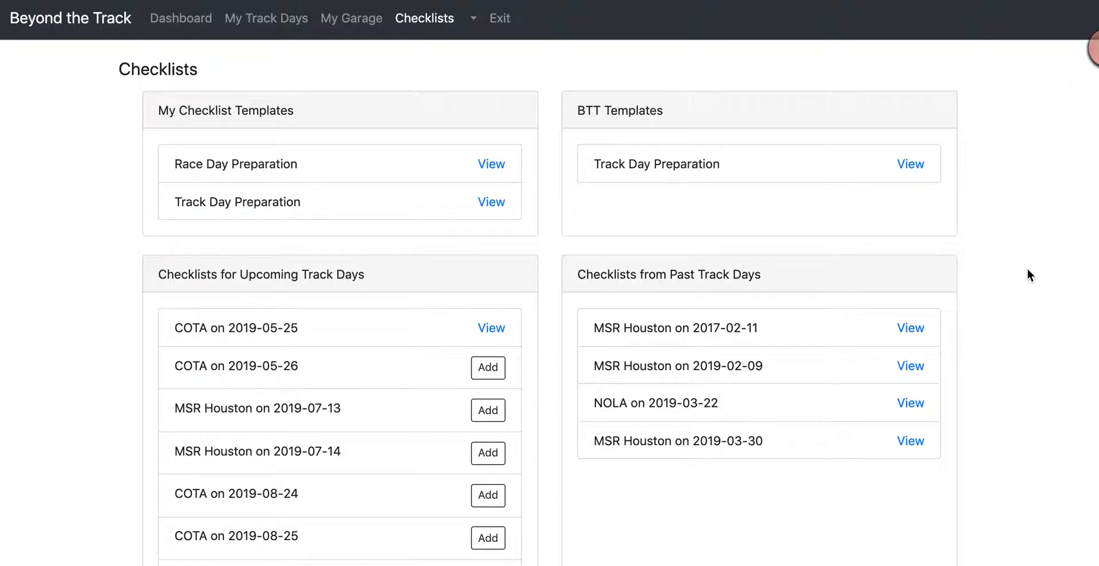